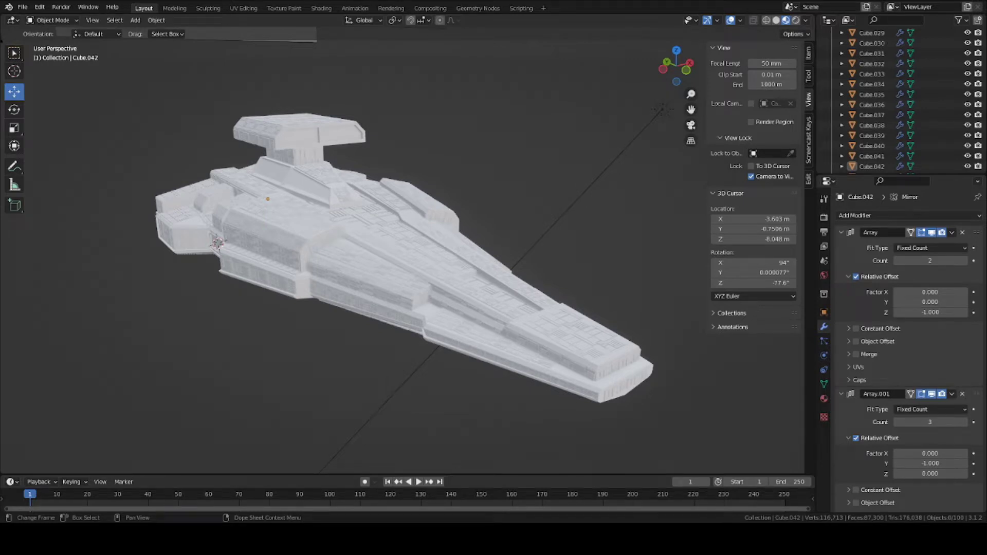
Step: Select the raised panel detail on top of the ship's side block and give it a new material named panels
scroll(288, 216, down, 2)
scroll(334, 247, up, 4)
middle_drag(259, 241, 425, 216)
scroll(439, 288, down, 3)
scroll(368, 311, up, 3)
middle_drag(379, 308, 401, 331)
scroll(395, 370, down, 4)
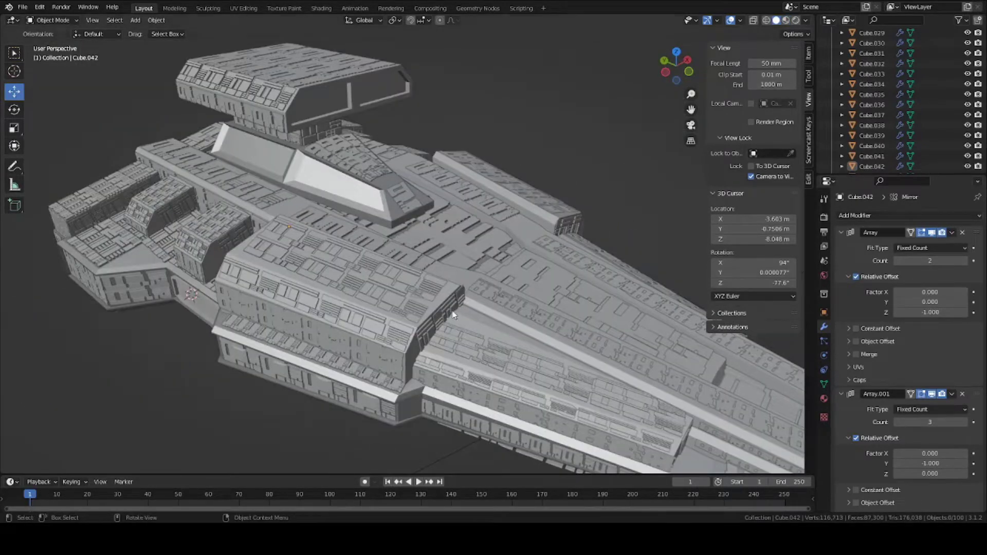
click(395, 290)
middle_drag(448, 278, 450, 304)
scroll(428, 290, up, 6)
scroll(444, 304, down, 2)
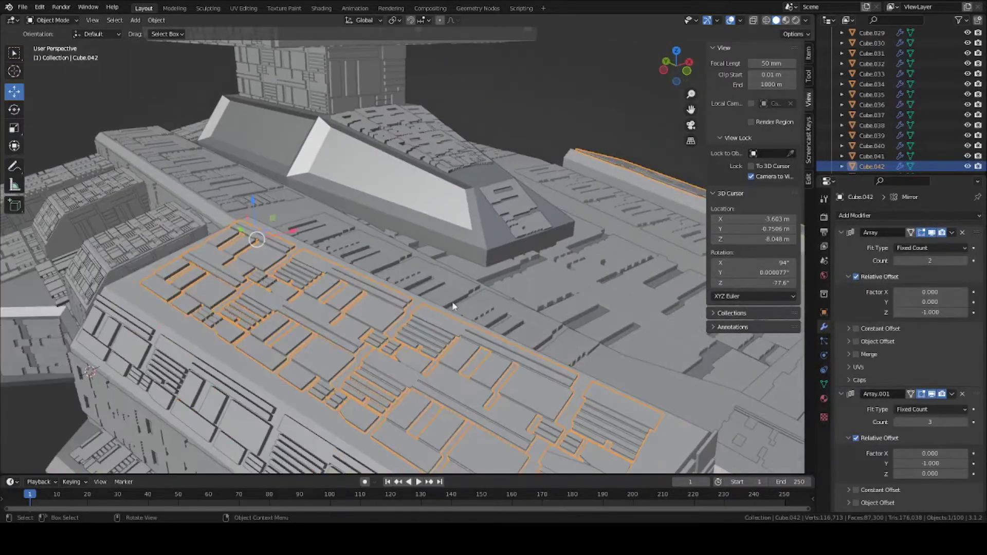
click(823, 399)
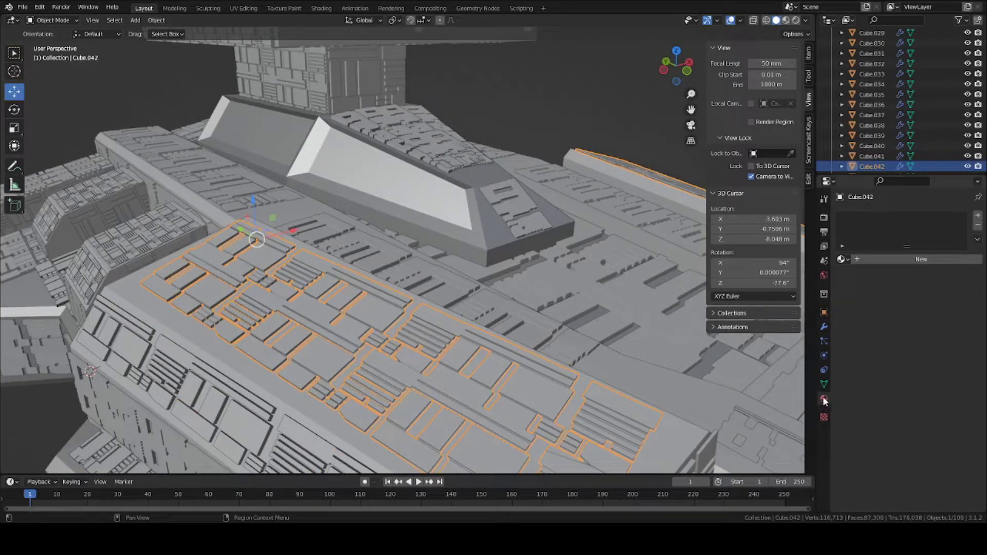
click(875, 258)
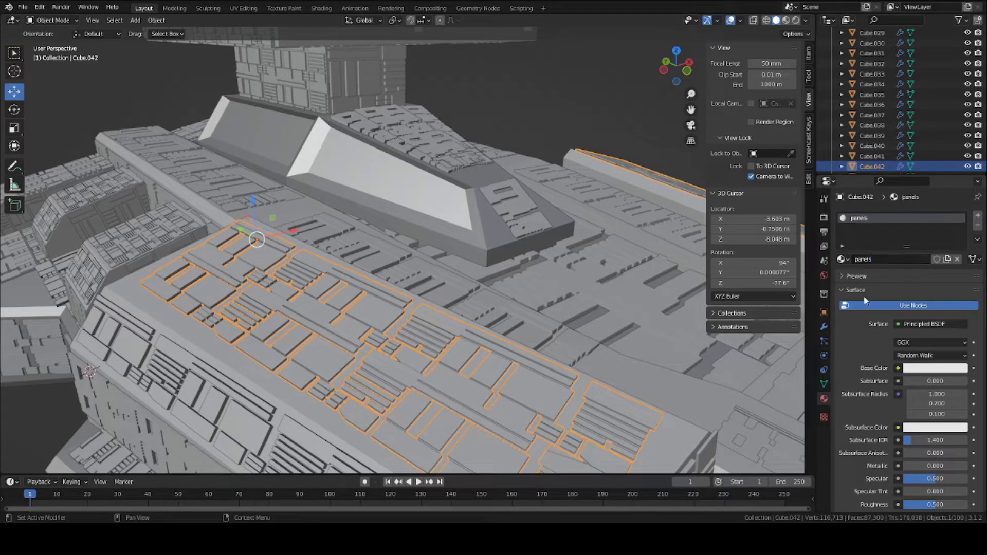
Step: Switch the viewport to Material Preview shading with the side block's panels in view
scroll(388, 282, down, 3)
middle_drag(388, 281, 264, 232)
scroll(432, 281, up, 3)
scroll(264, 231, down, 6)
mouse_move(306, 258)
middle_down()
mouse_move(465, 229)
mouse_move(458, 264)
mouse_move(395, 273)
mouse_move(451, 219)
mouse_move(447, 234)
middle_up()
scroll(466, 229, up, 4)
scroll(387, 290, up, 2)
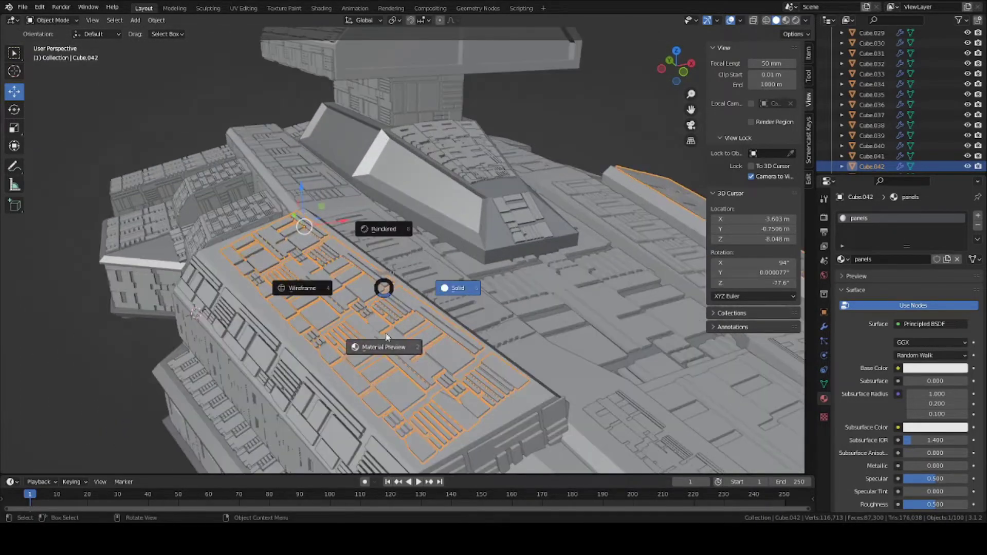
key(z)
click(387, 326)
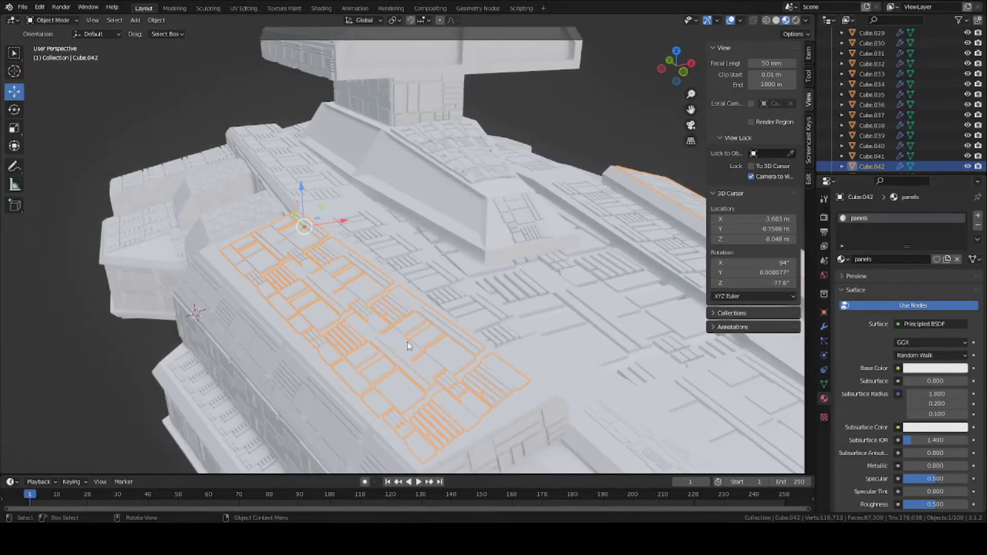
Step: Darken the panels material's base color to grey and lower its roughness to 0
click(931, 368)
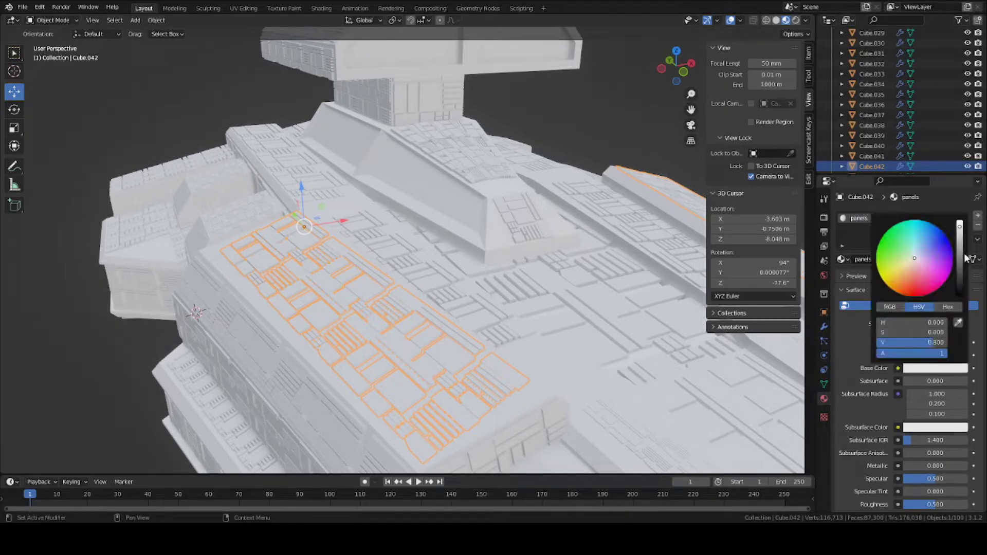
mouse_move(962, 242)
mouse_down()
mouse_move(959, 288)
mouse_move(959, 247)
mouse_move(911, 290)
mouse_move(894, 278)
mouse_move(914, 259)
mouse_up()
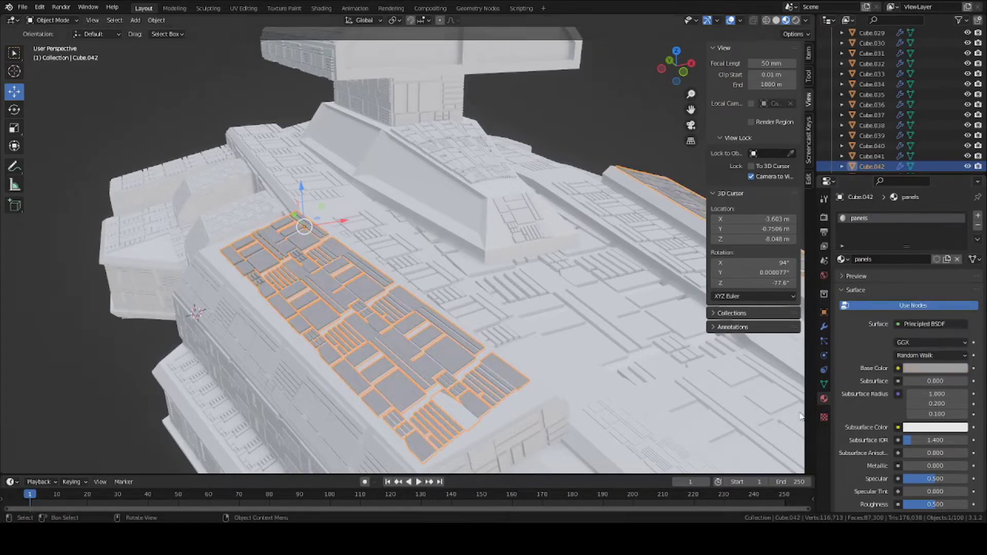
scroll(875, 408, down, 4)
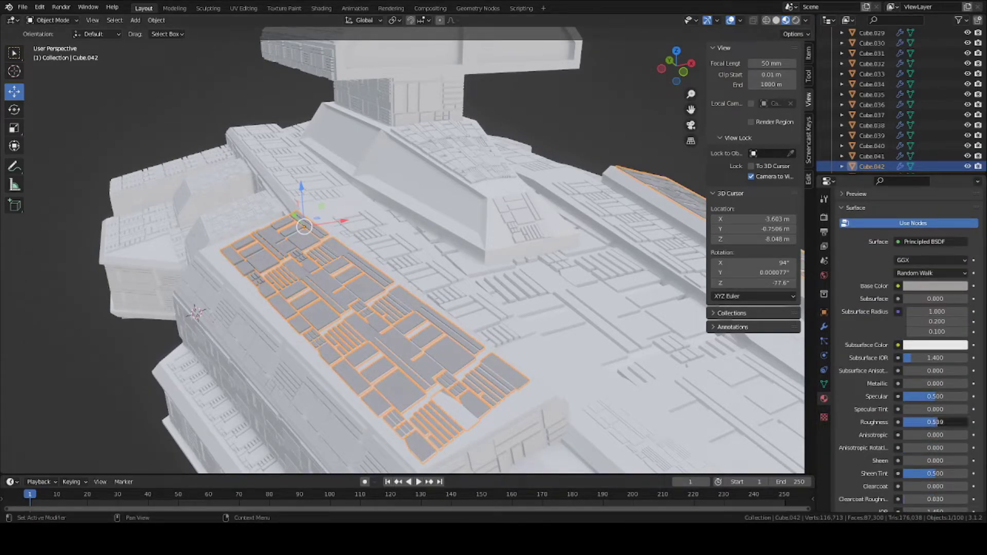
drag(920, 422, 903, 422)
scroll(374, 354, up, 3)
middle_drag(374, 353, 336, 267)
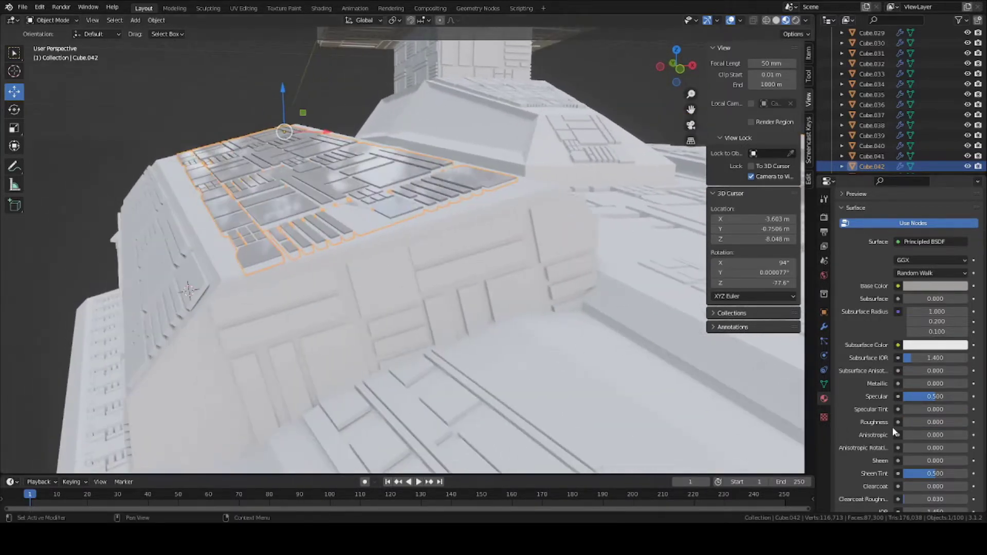
Step: Set the panels material's metallic to 0.173 and its roughness to 0.496
drag(914, 383, 960, 383)
mouse_move(922, 421)
mouse_down()
mouse_move(932, 422)
mouse_move(921, 421)
mouse_up()
scroll(906, 428, down, 5)
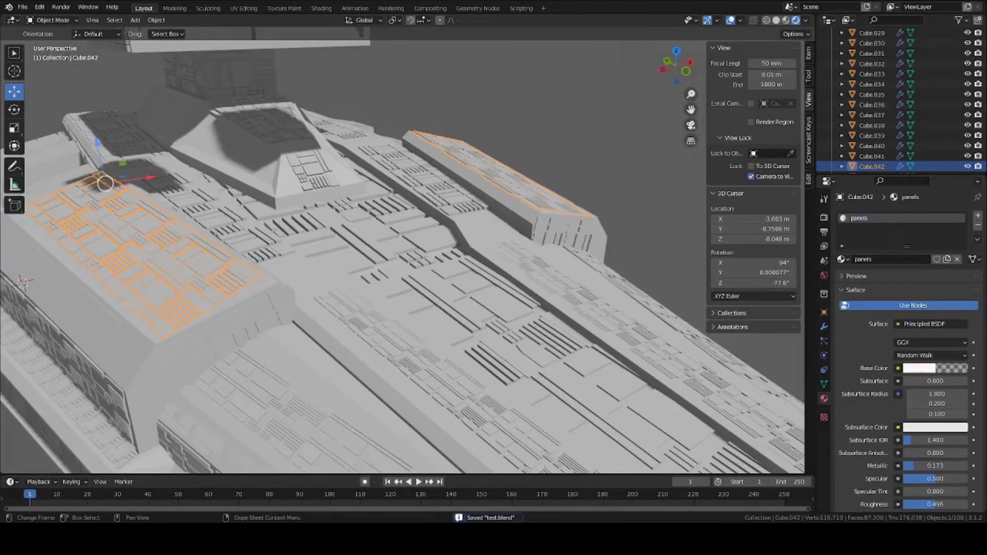
Step: Select the central deck's panel detail in front of the bridge and assign it the existing panels material
shift+middle_drag(332, 329, 337, 288)
click(337, 289)
shift+middle_drag(383, 359, 389, 286)
scroll(419, 278, up, 2)
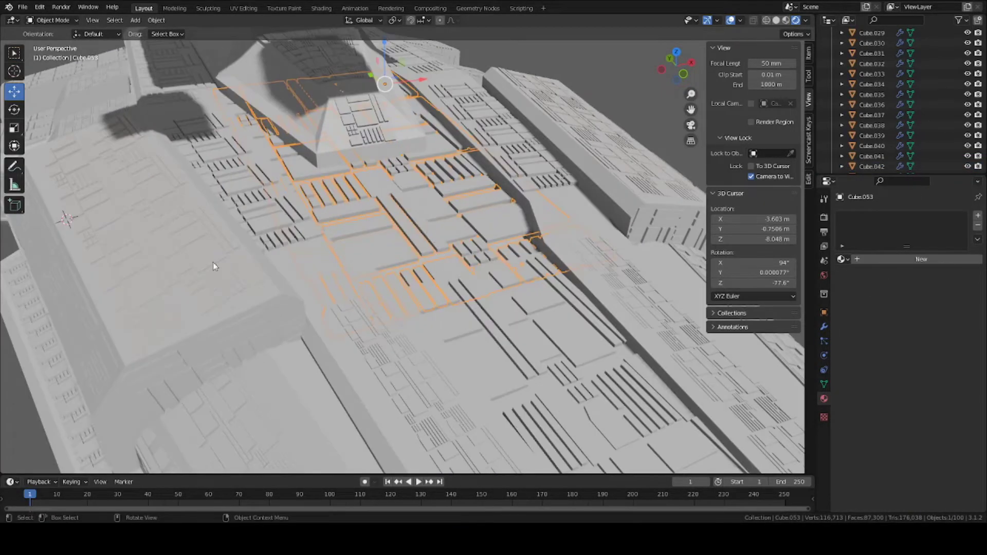
click(844, 260)
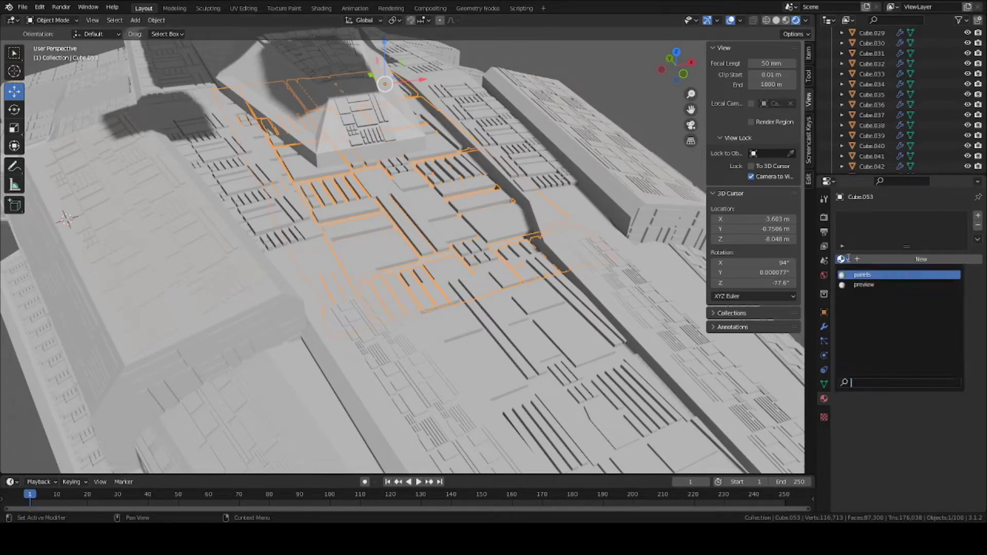
click(859, 276)
Step: Examine the upper hull parts around the bridge and the materials they carry
middle_drag(551, 298, 386, 175)
click(407, 135)
middle_drag(408, 135, 424, 275)
click(423, 229)
middle_drag(423, 229, 394, 292)
scroll(381, 279, down, 3)
scroll(384, 291, up, 4)
scroll(427, 325, up, 1)
middle_drag(429, 325, 432, 246)
middle_drag(446, 103, 445, 301)
click(451, 259)
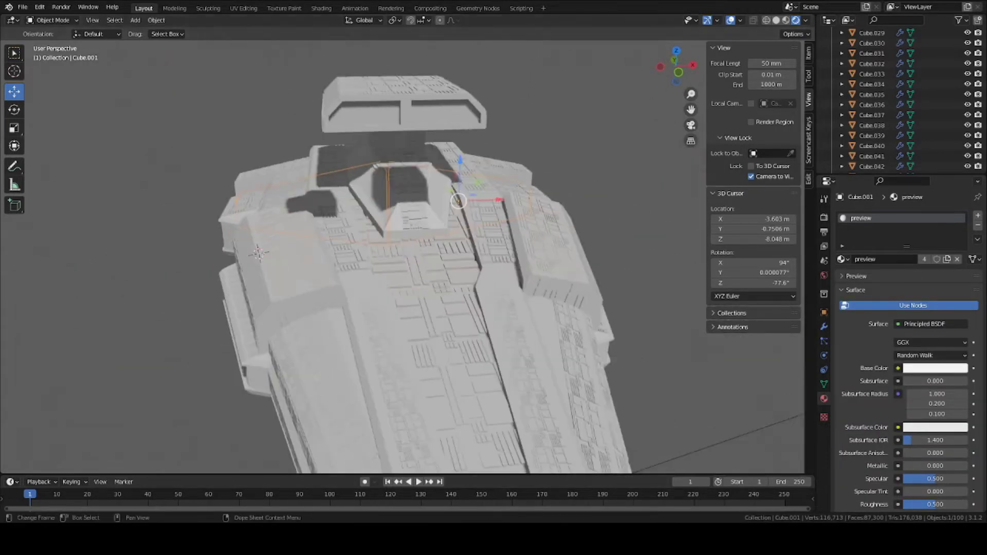
Step: Assign existing materials to three more panel details along the far side of the ship's deck
click(425, 289)
middle_drag(425, 288, 443, 287)
click(514, 288)
click(841, 259)
click(863, 309)
click(607, 319)
click(841, 259)
click(864, 308)
click(637, 265)
click(841, 259)
click(864, 309)
Step: Save the test.blend file
click(584, 169)
click(489, 154)
shift+middle_drag(348, 216, 427, 309)
key(ctrl+s)
Step: Assign the panels material to the panel details on the raised rear hull and on the bridge slope
click(330, 194)
middle_drag(330, 193, 362, 191)
click(841, 259)
click(862, 274)
click(503, 190)
click(842, 259)
click(861, 274)
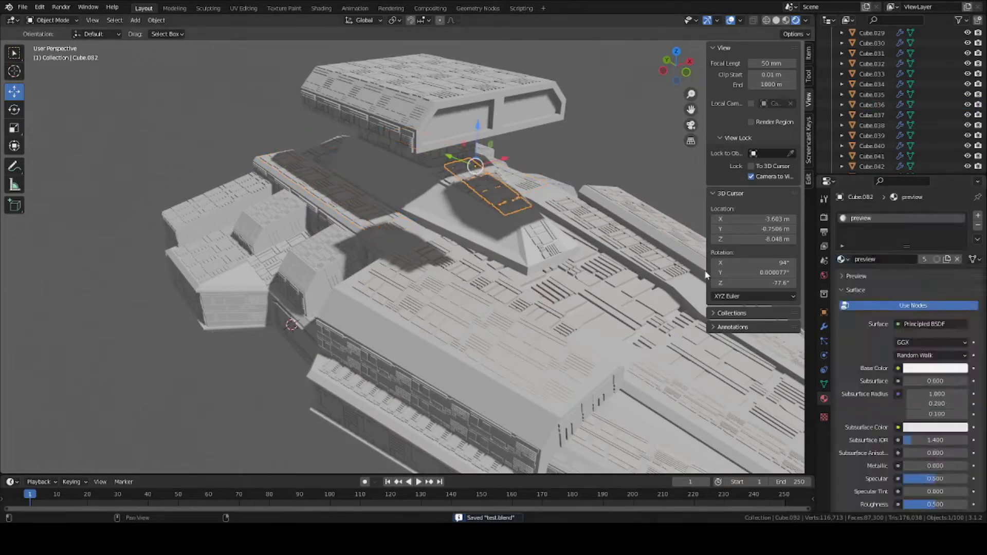
click(492, 185)
click(841, 259)
click(862, 275)
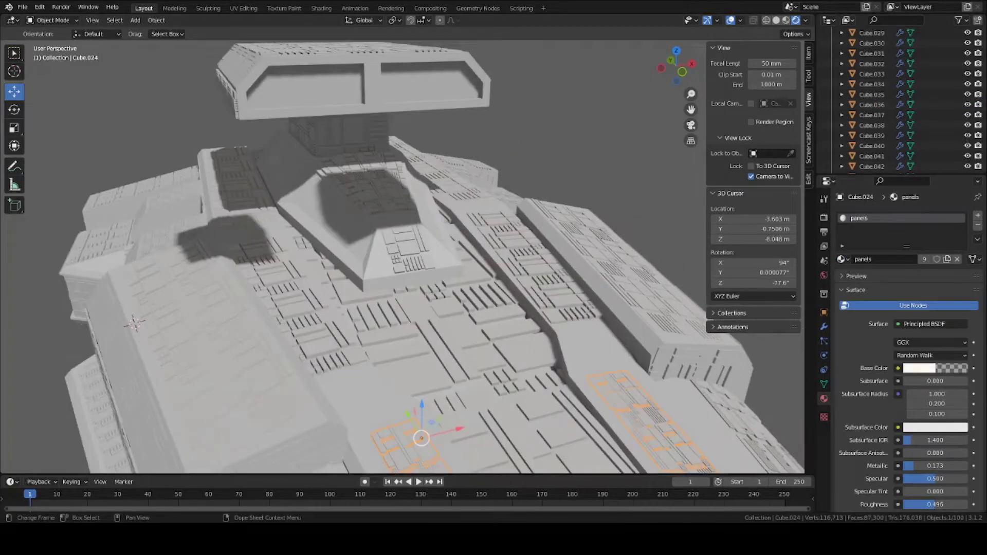
middle_drag(449, 314, 423, 266)
scroll(457, 307, up, 3)
click(492, 322)
scroll(483, 312, up, 3)
scroll(507, 266, up, 1)
click(52, 20)
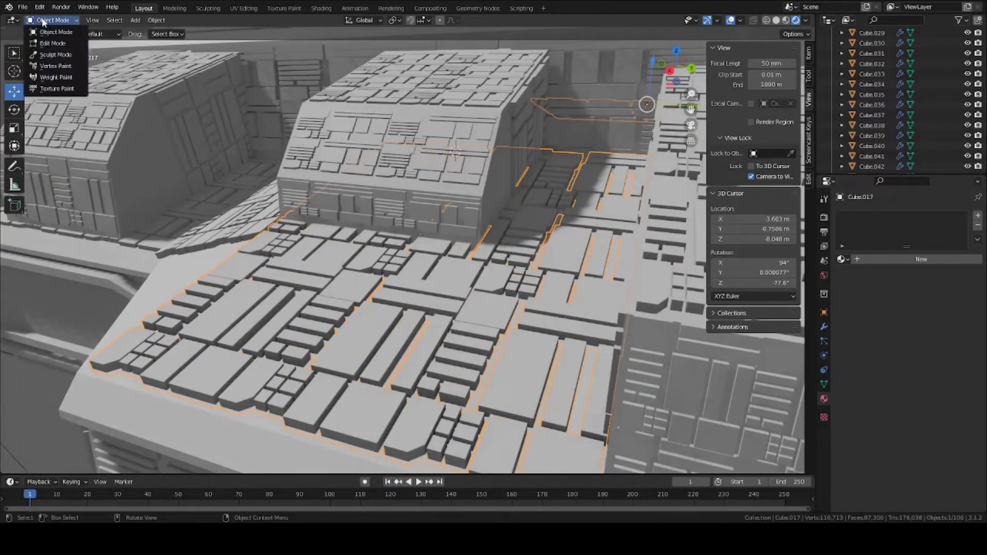
click(51, 43)
scroll(278, 211, up, 5)
scroll(277, 211, down, 8)
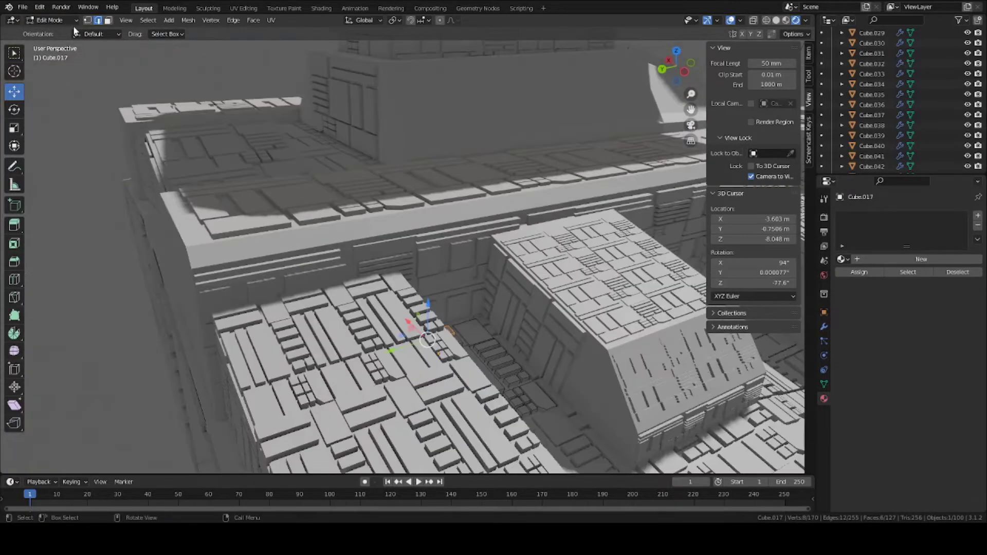
shift+middle_drag(149, 119, 57, 47)
middle_drag(463, 288, 328, 287)
key(Tab)
Step: Open the rear side hull's top panel grid for mesh editing and clear its selection
click(193, 261)
key(KP_Decimal)
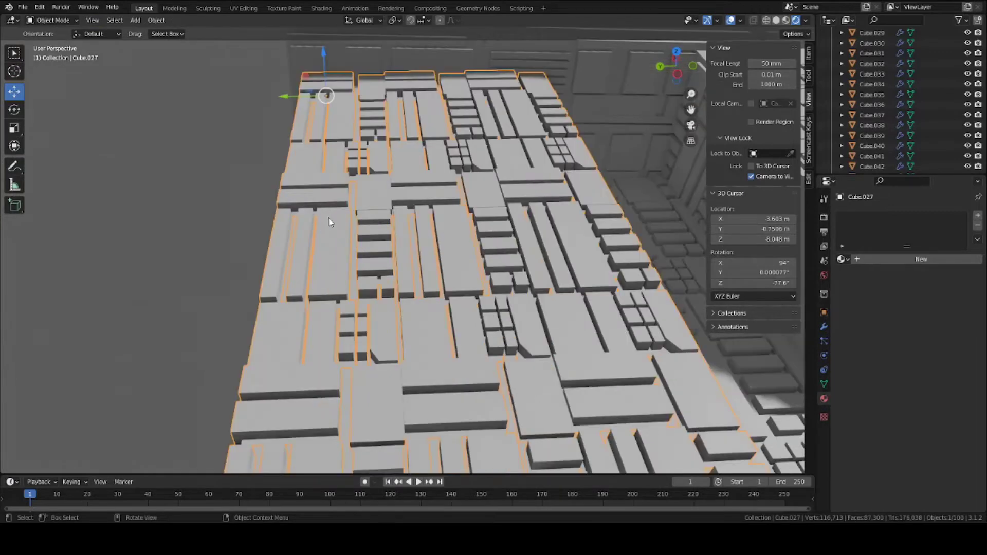
click(58, 21)
click(65, 43)
middle_drag(311, 224, 430, 251)
key(alt+a)
scroll(487, 260, up, 1)
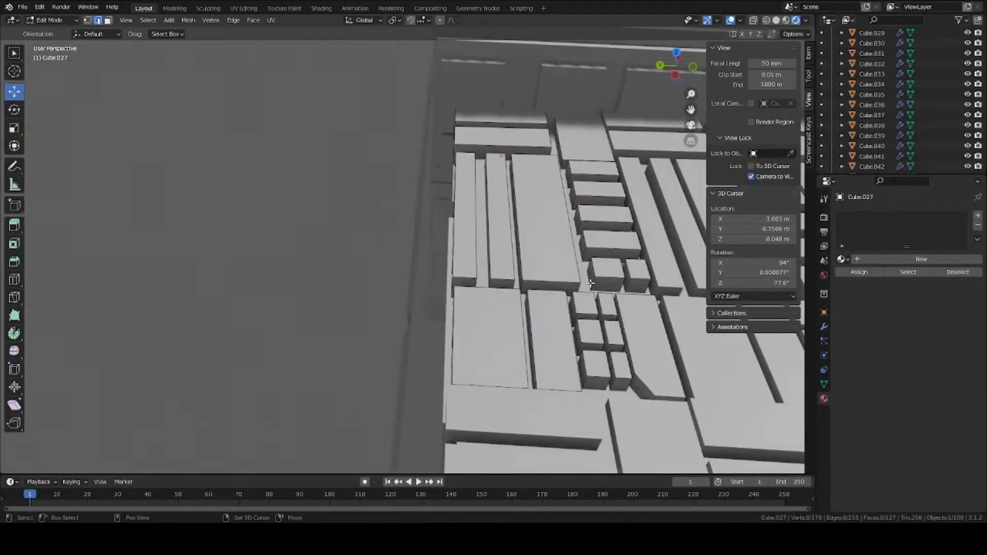
scroll(587, 283, down, 3)
scroll(497, 247, down, 3)
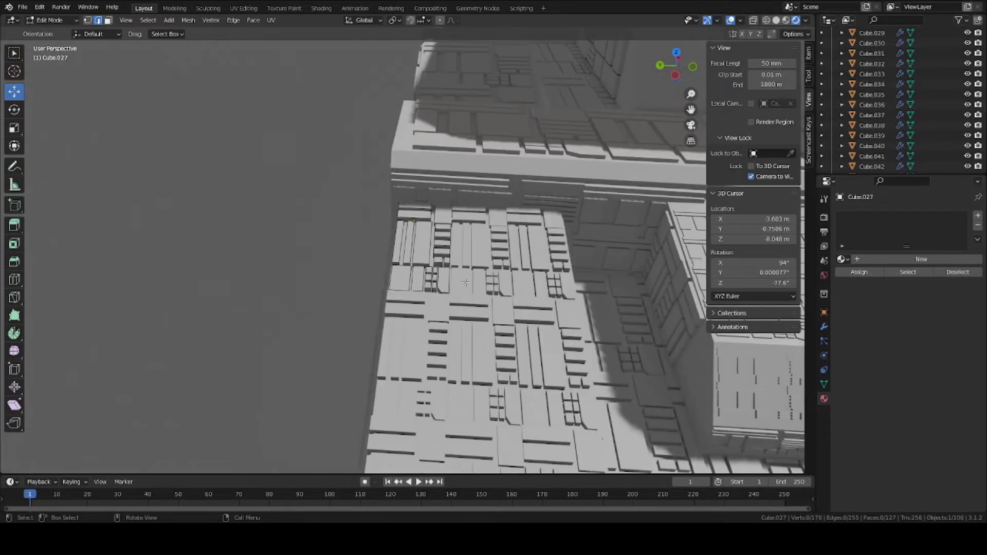
scroll(465, 283, up, 2)
click(461, 252)
key(g)
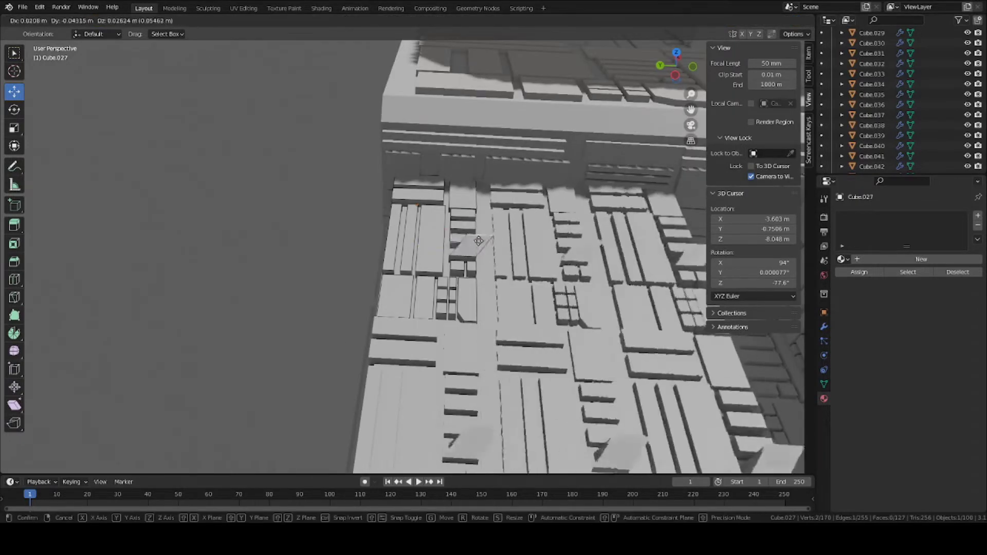
right_click(467, 237)
Step: In face selection, select three alternating small blocks of the six-block cluster including all their linked faces
key(3)
key(g)
key(g)
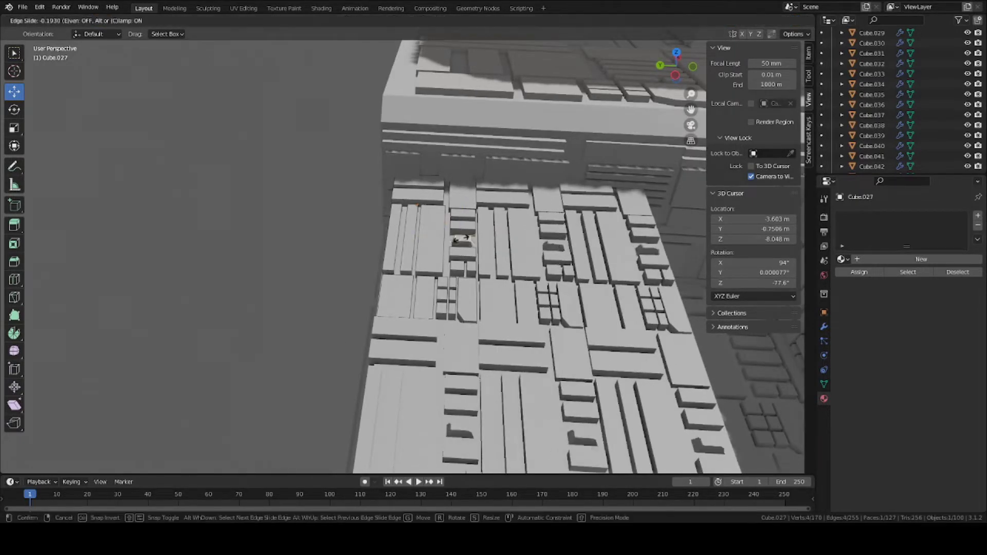
right_click(450, 243)
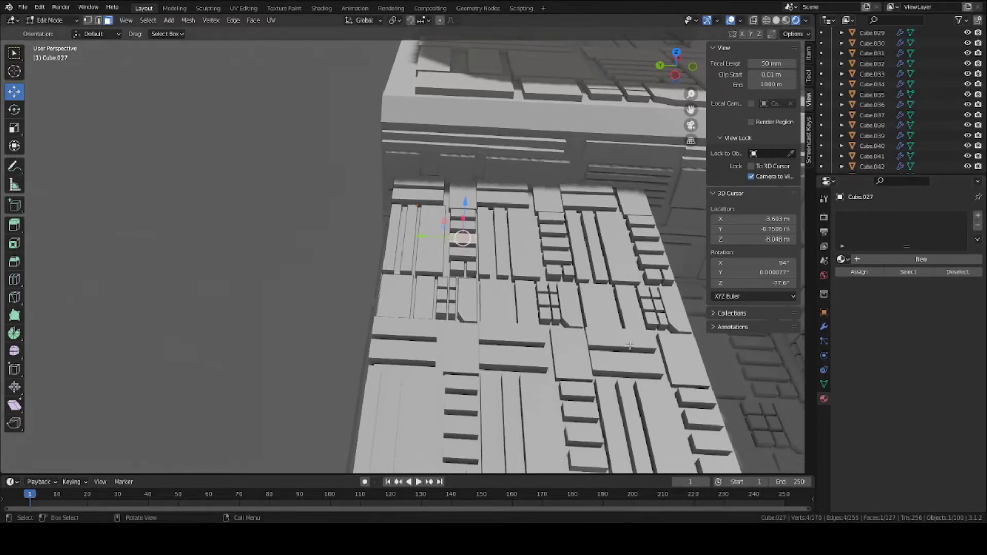
scroll(520, 337, up, 3)
key(alt+a)
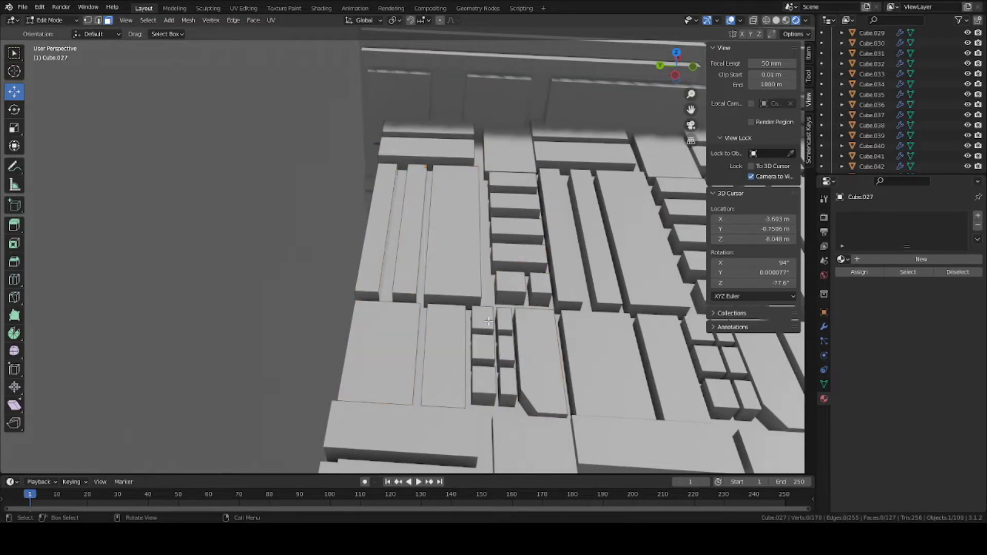
click(488, 321)
shift+middle_drag(488, 321, 445, 323)
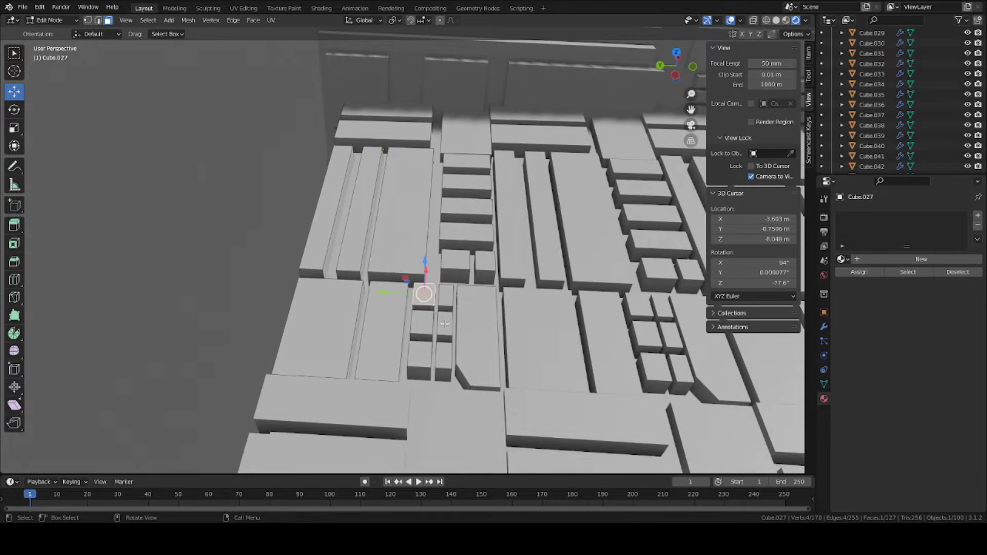
key(ctrl+l)
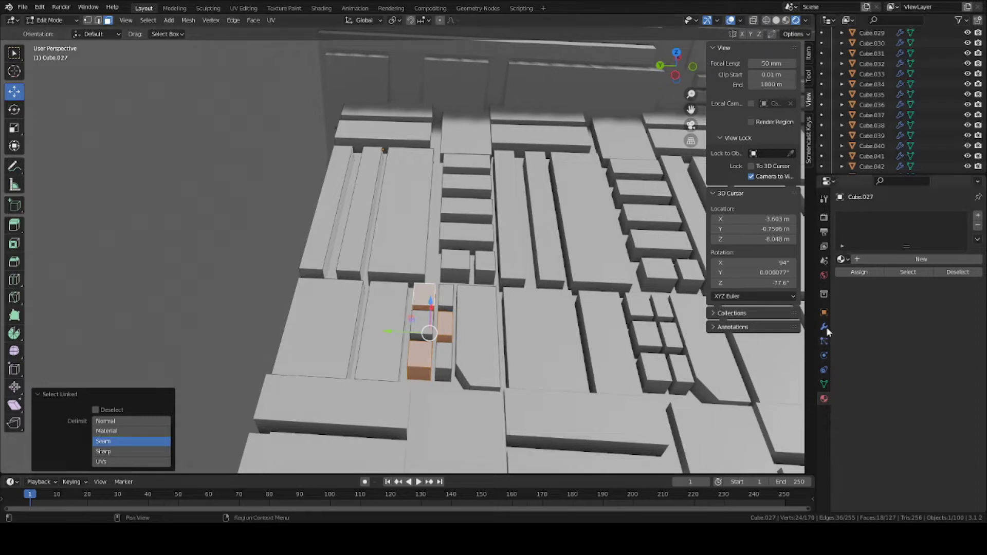
Step: Create a new material named panel_alt1 and assign it to the three selected blocks
click(872, 261)
double_click(891, 260)
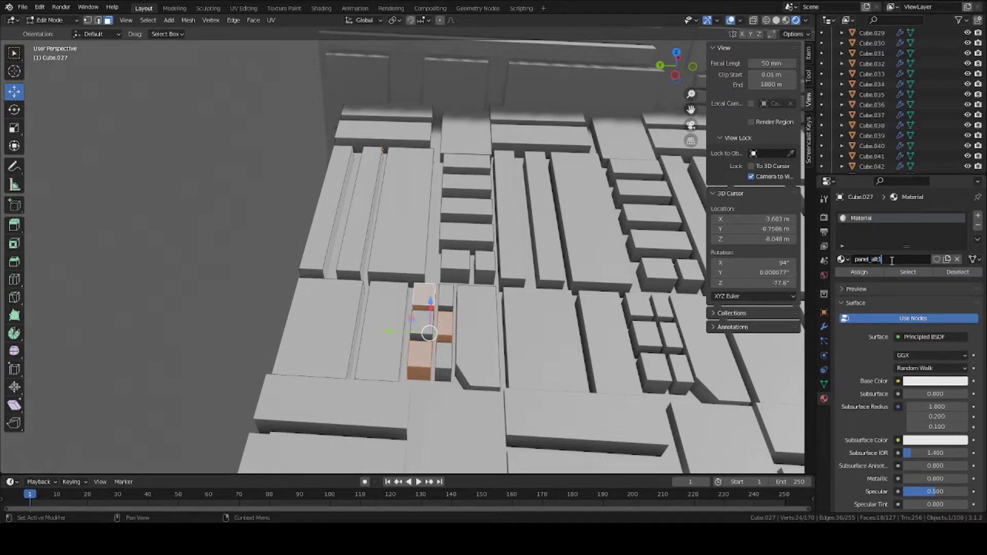
text(panel_alt1)
key(Return)
click(859, 273)
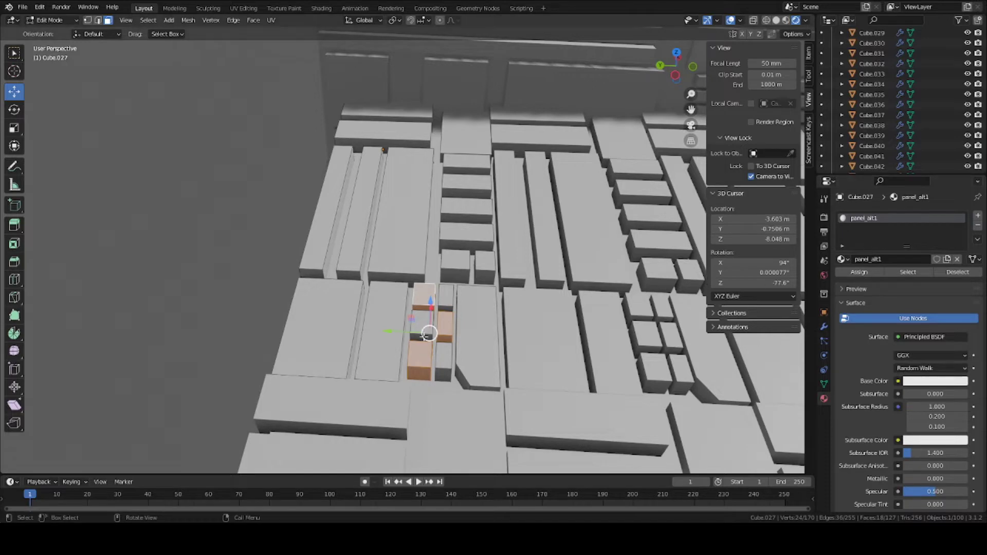
Step: Replace the panel grid's material with panels and add a second, empty material slot in Edit Mode
key(Tab)
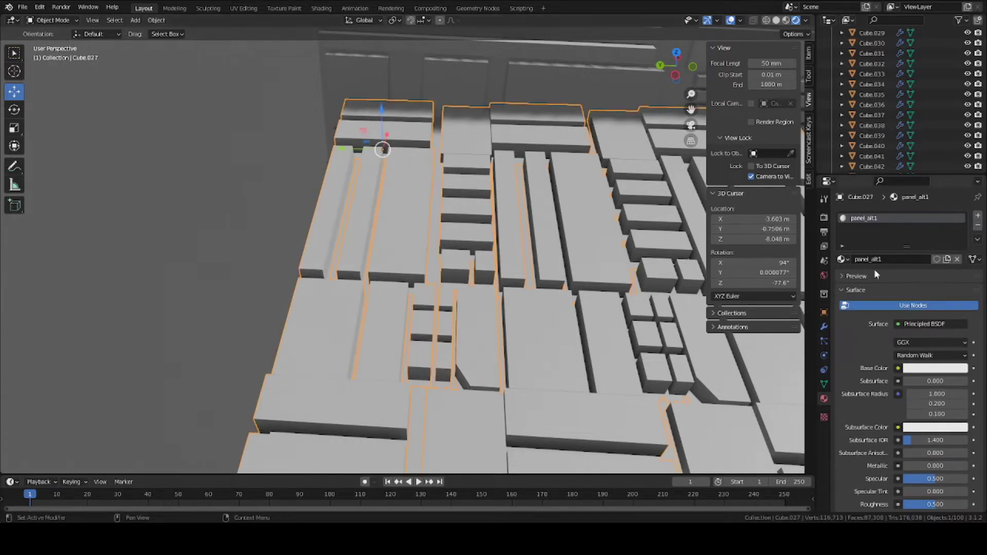
click(841, 259)
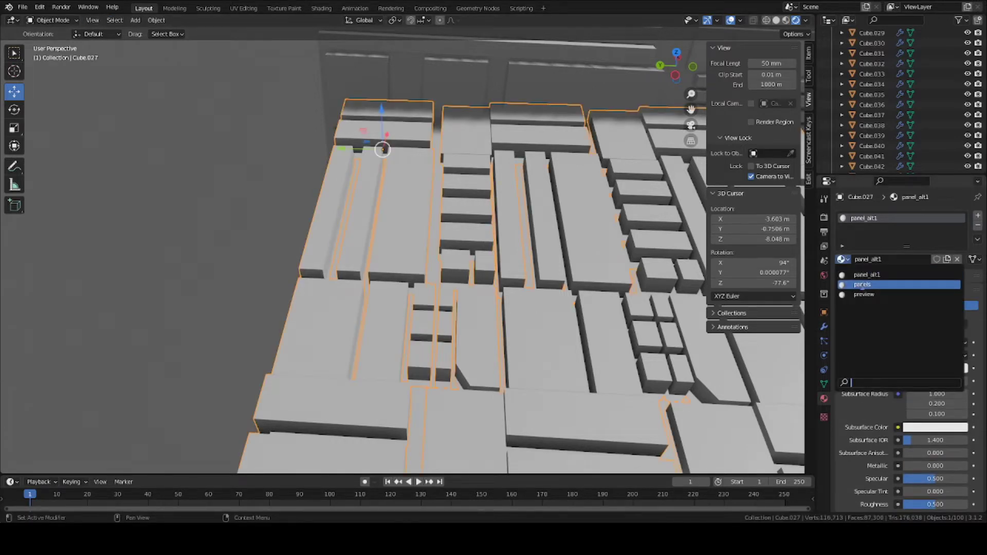
click(862, 285)
key(Tab)
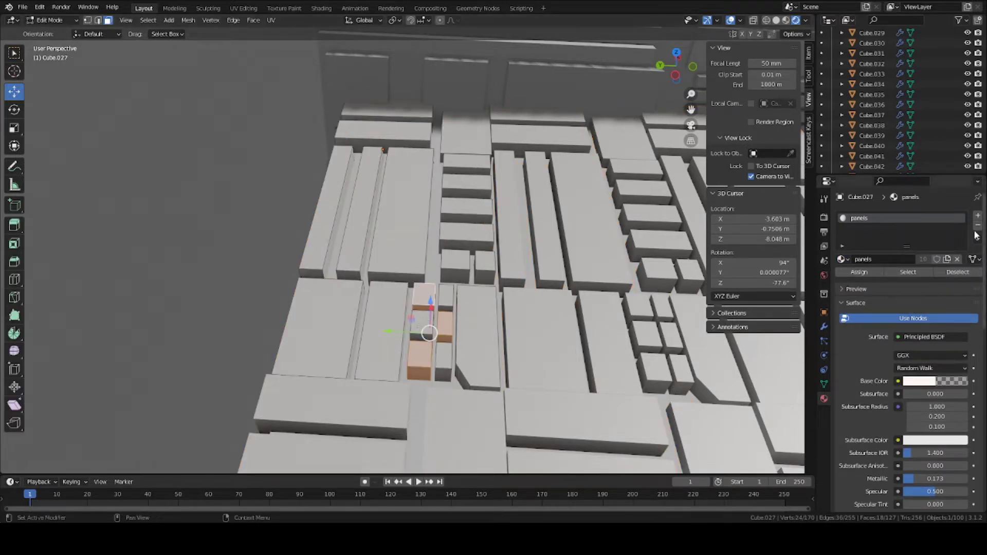
click(978, 215)
Step: Reselect the same three alternating small blocks in the six-block cluster with all their linked faces
click(445, 322)
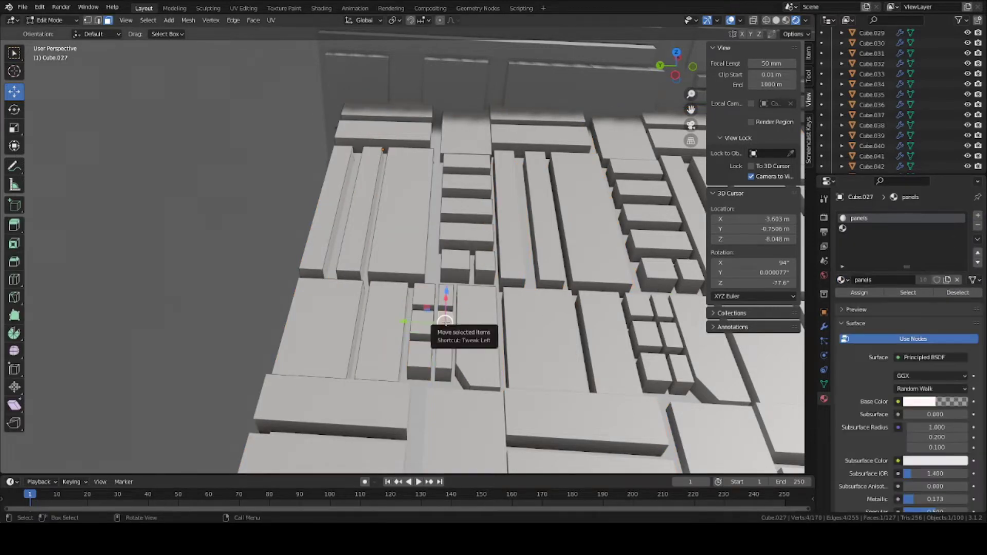
click(424, 295)
click(420, 354)
key(a)
key(a)
key(l)
key(l)
key(l)
Step: Put the panel_alt1 material into the panel grid's second material slot
click(862, 226)
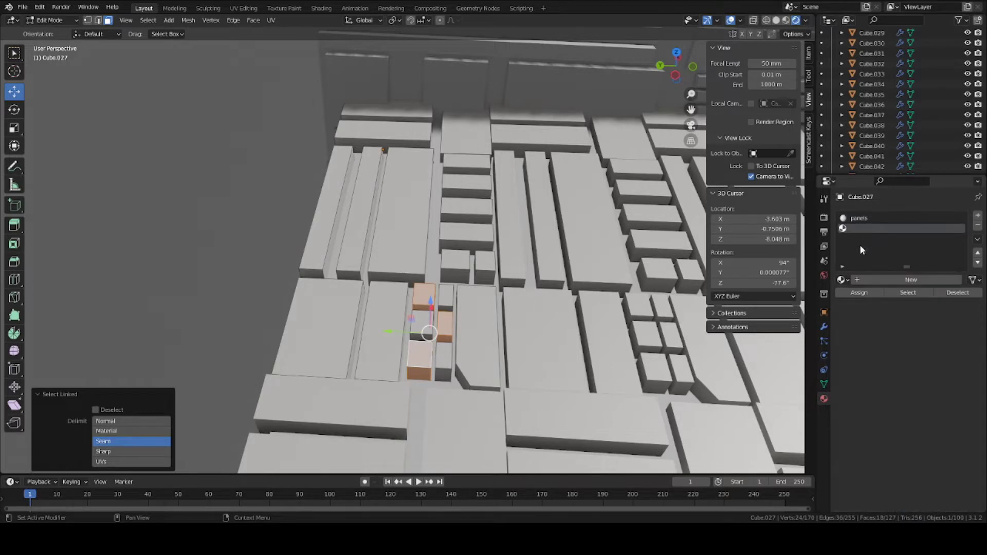
click(841, 280)
click(863, 296)
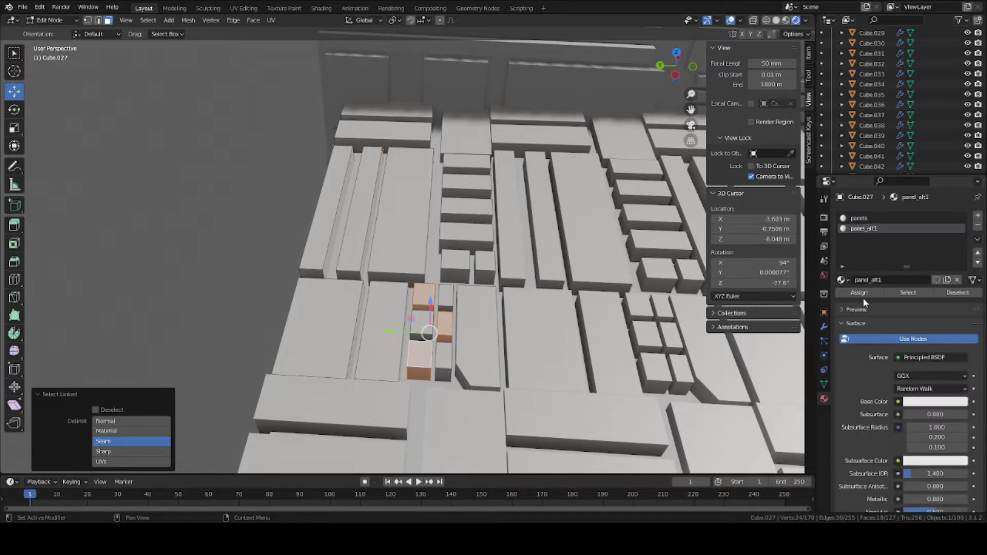
Step: Assign panel_alt1 to the three selected blocks and darken its base colour to a light grey
click(864, 294)
click(935, 401)
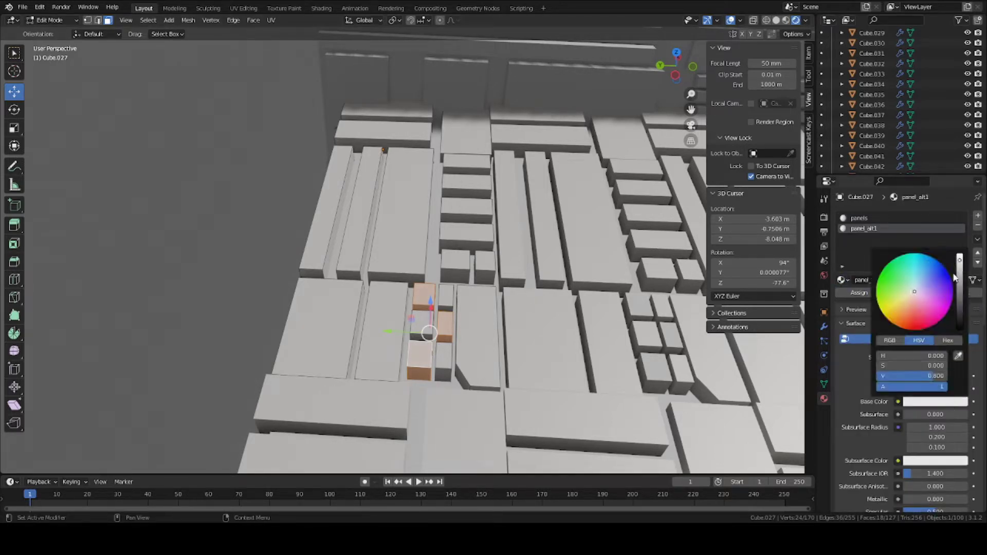
mouse_move(959, 278)
mouse_down()
mouse_move(959, 316)
mouse_move(957, 284)
mouse_up()
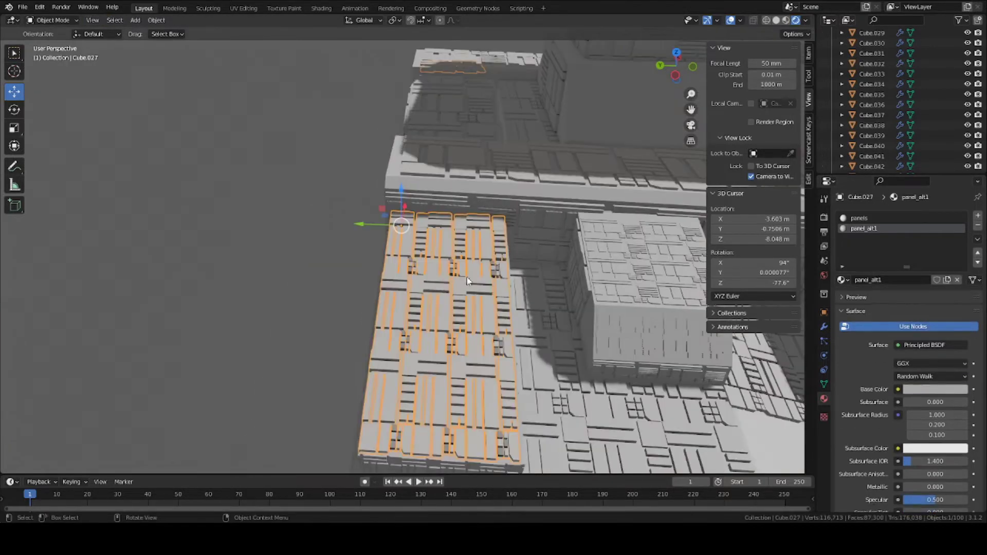
middle_drag(514, 277, 505, 282)
scroll(505, 281, up, 3)
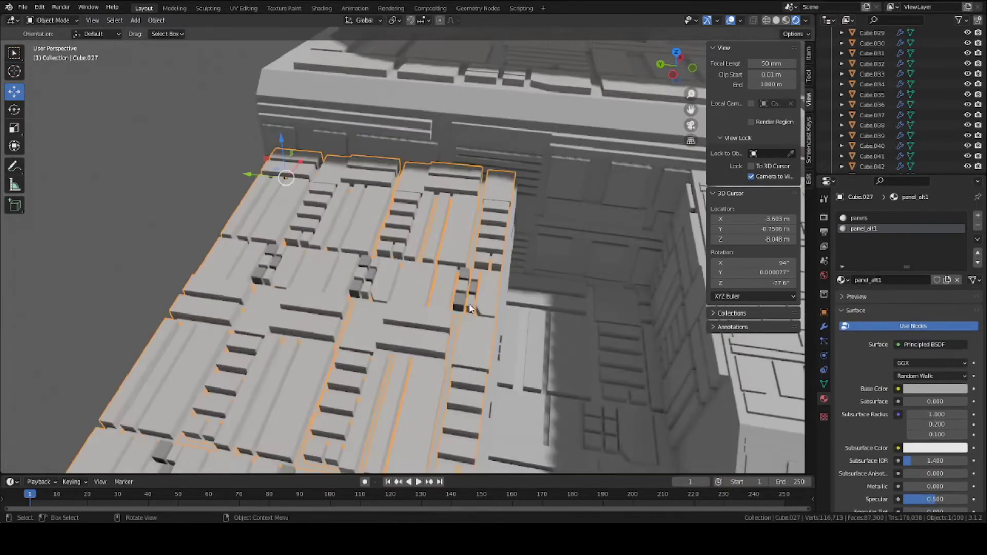
middle_drag(380, 216, 325, 211)
scroll(511, 267, down, 6)
Step: Deselect the panel grid and save the file
middle_drag(511, 267, 414, 311)
key(alt+a)
key(ctrl+s)
scroll(455, 240, down, 2)
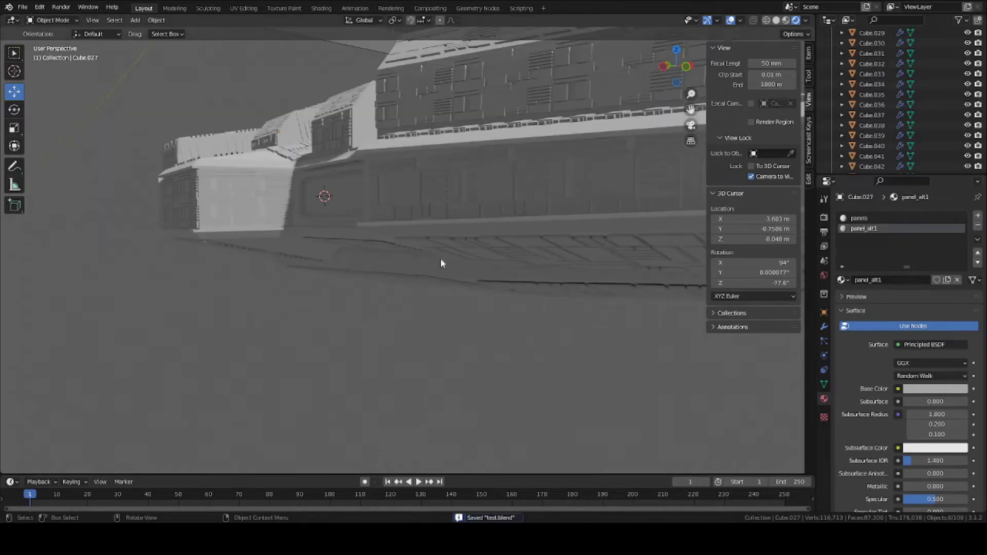
Step: In Edit Mode, select a few linked blocks of the lower side panel grid, including the long upper strip and a small lower block
click(516, 218)
middle_drag(515, 218, 415, 248)
key(Tab)
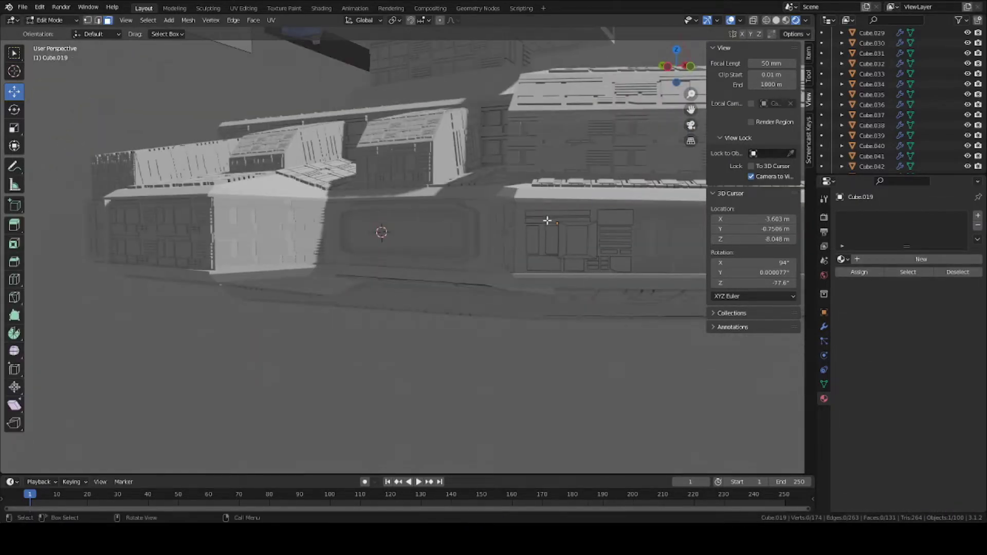
key(l)
key(l)
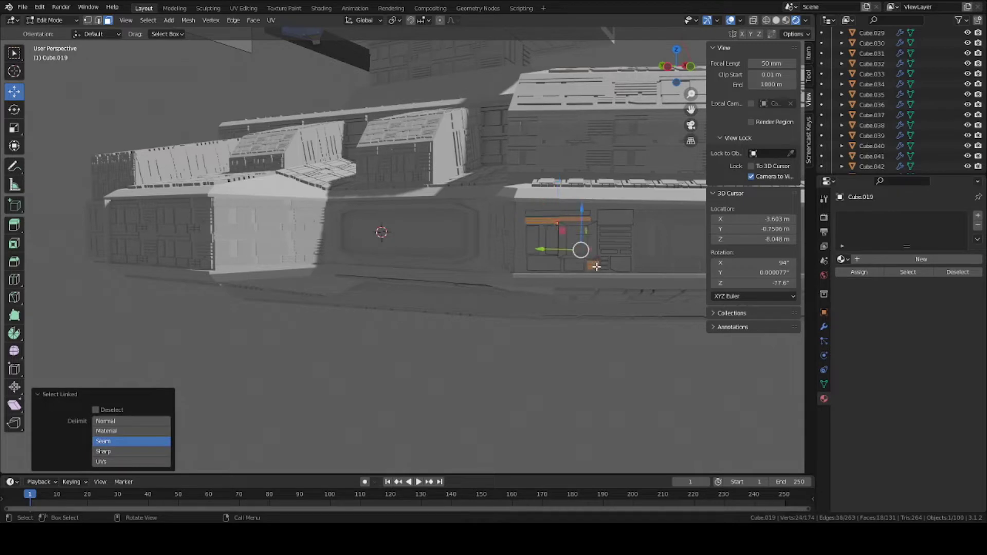
shift+middle_drag(595, 267, 805, 284)
key(Tab)
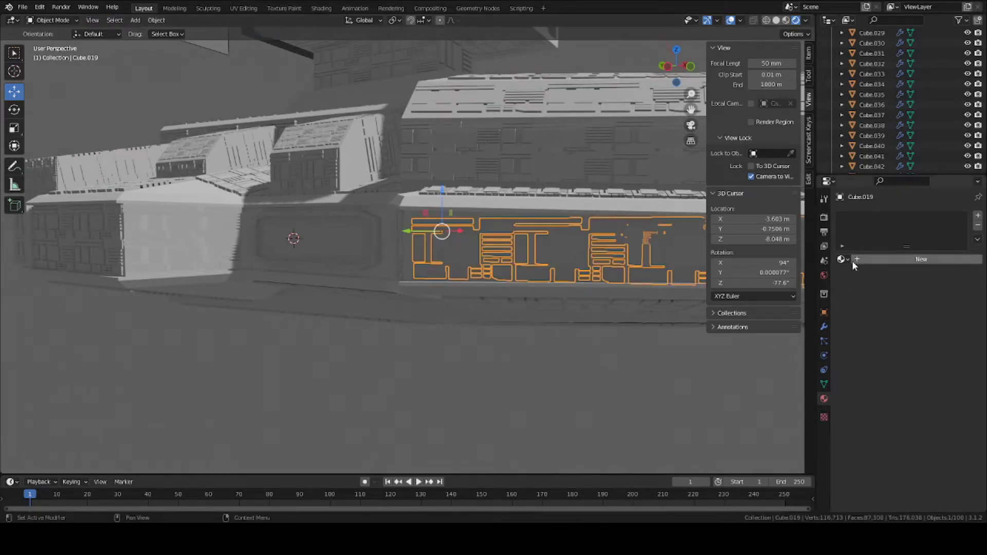
Step: Give the lower side panel grid the existing panels material in its first material slot
click(868, 260)
click(847, 260)
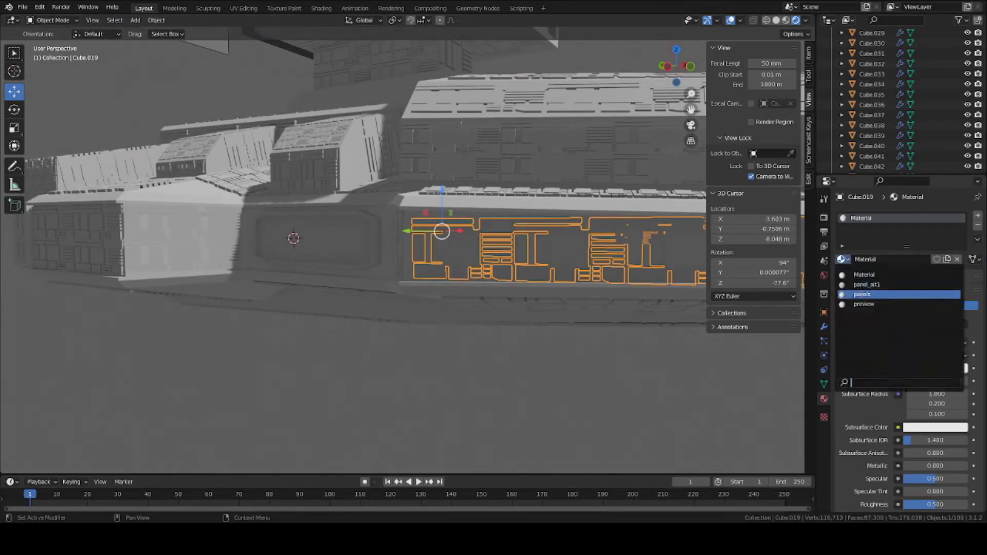
click(862, 297)
middle_drag(491, 249, 482, 248)
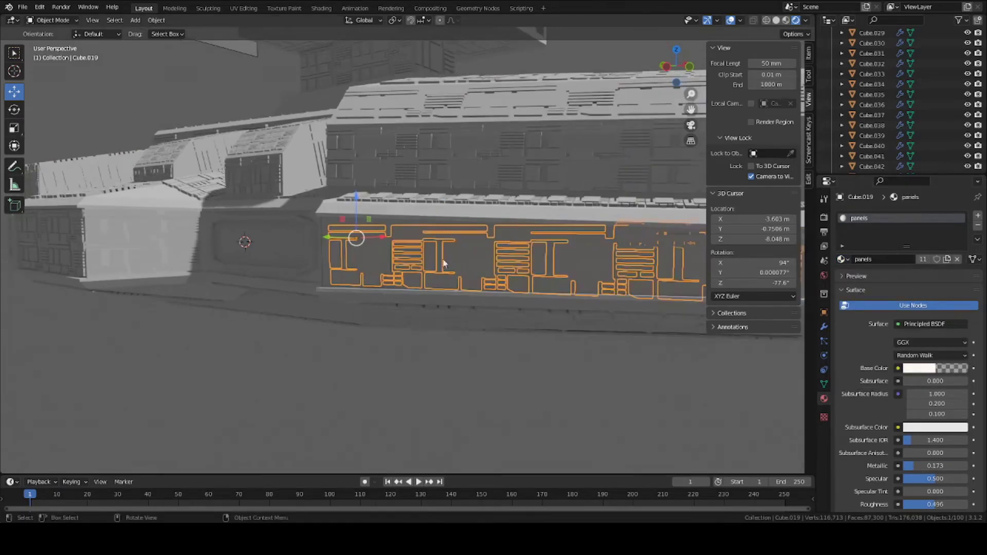
scroll(438, 262, up, 1)
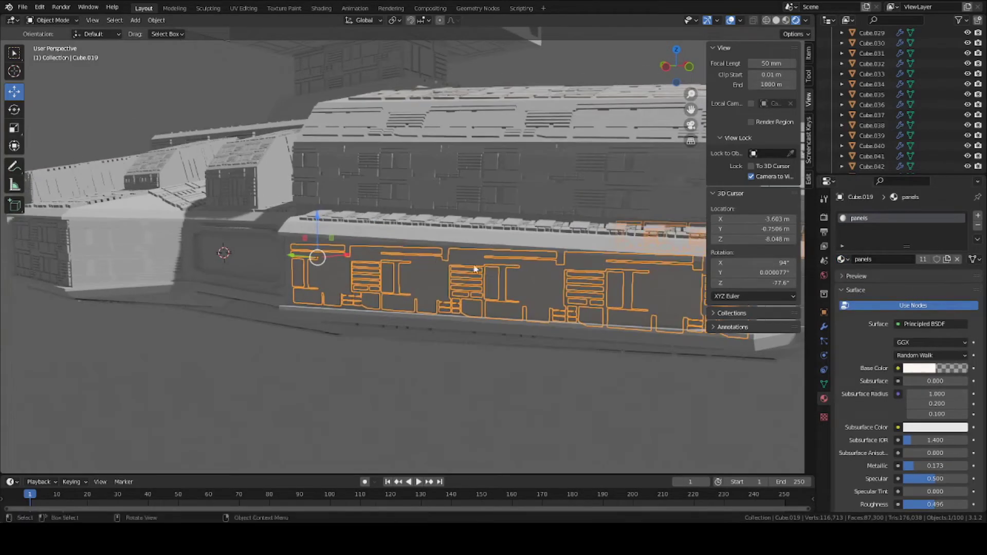
Step: Add a second slot holding panel_alt1, assign it to the side grid's selected blocks, and save the file
click(979, 217)
click(841, 281)
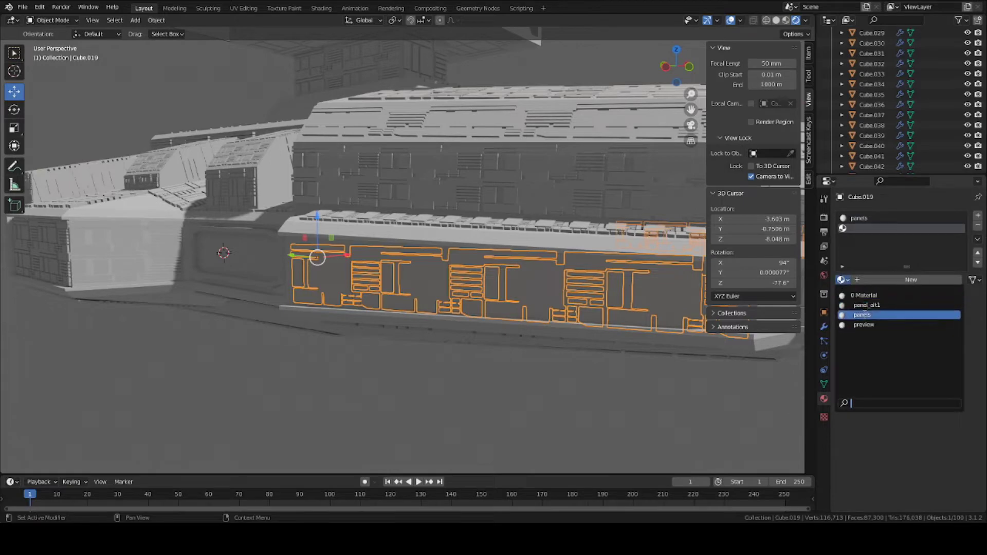
click(864, 310)
key(Tab)
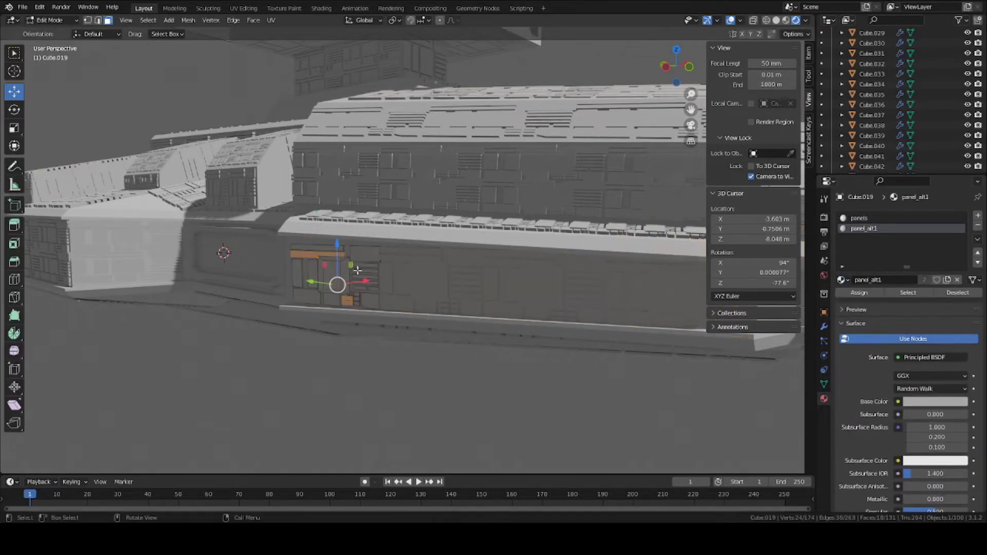
click(858, 292)
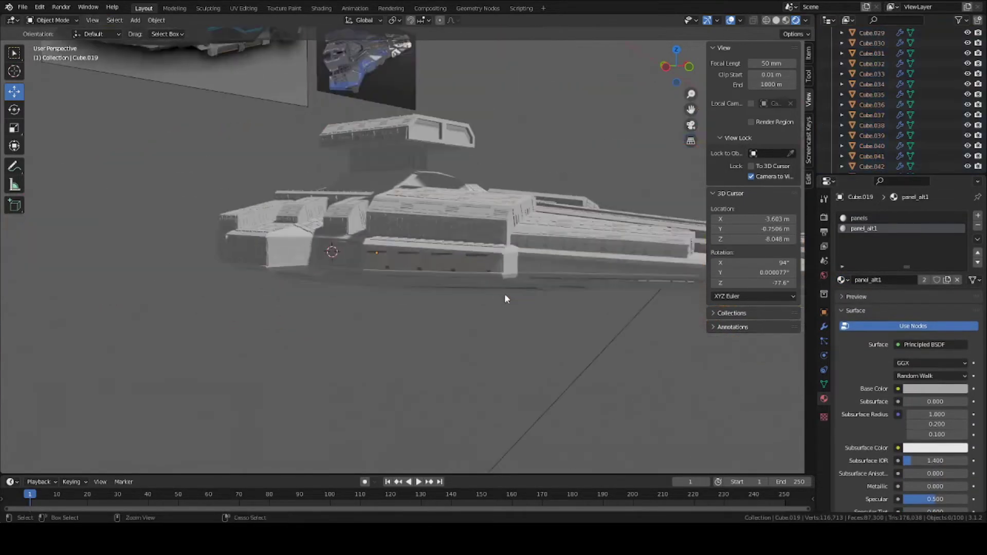
key(ctrl+s)
middle_drag(501, 285, 512, 275)
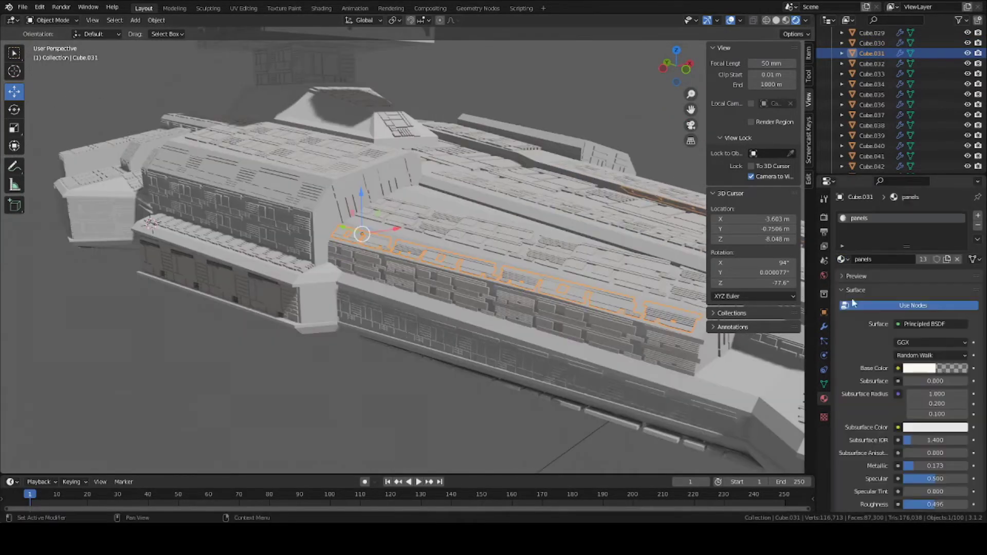
Step: Select linked blocks of the side panel grid in front of the midsection and give them panel_alt1 in a second material slot
key(Tab)
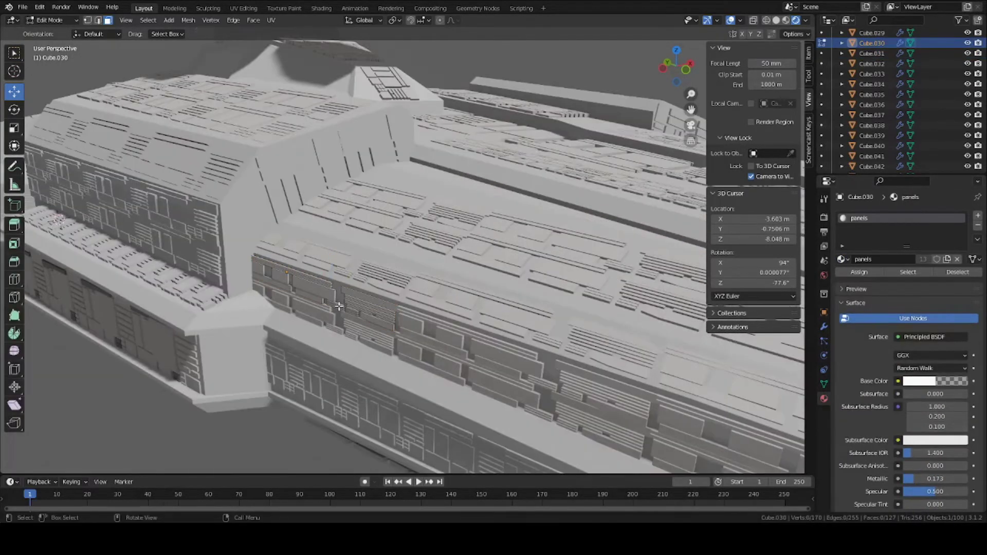
key(l)
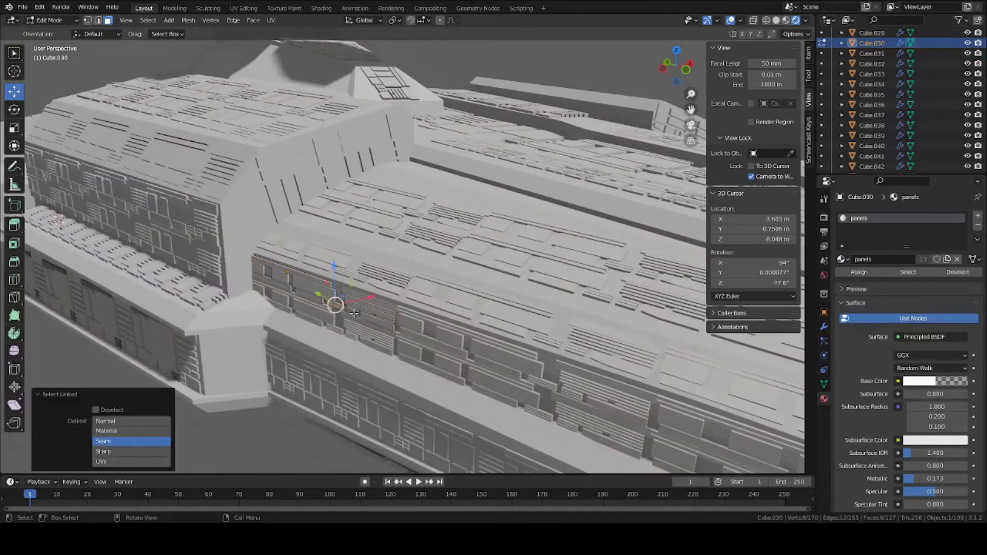
click(978, 215)
click(842, 279)
click(867, 304)
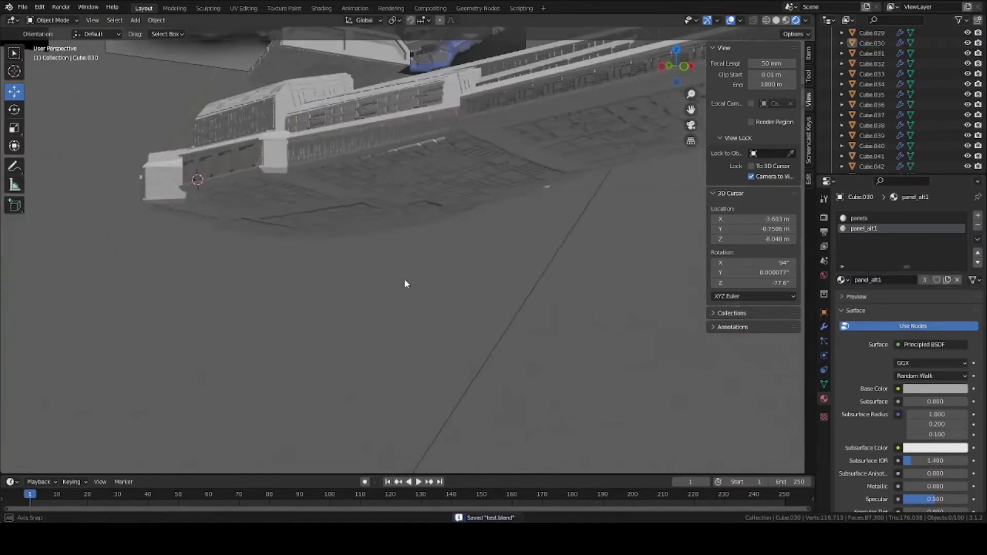
Step: Open the raised bridge section above the hull in Edit Mode with nothing selected
middle_drag(405, 278, 427, 303)
scroll(427, 302, up, 5)
scroll(416, 325, down, 2)
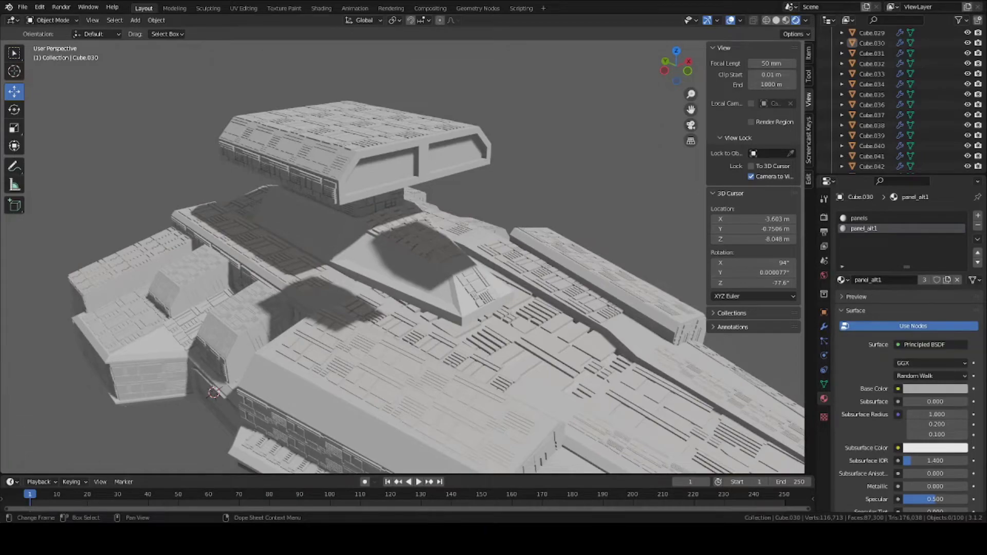
middle_drag(452, 359, 472, 372)
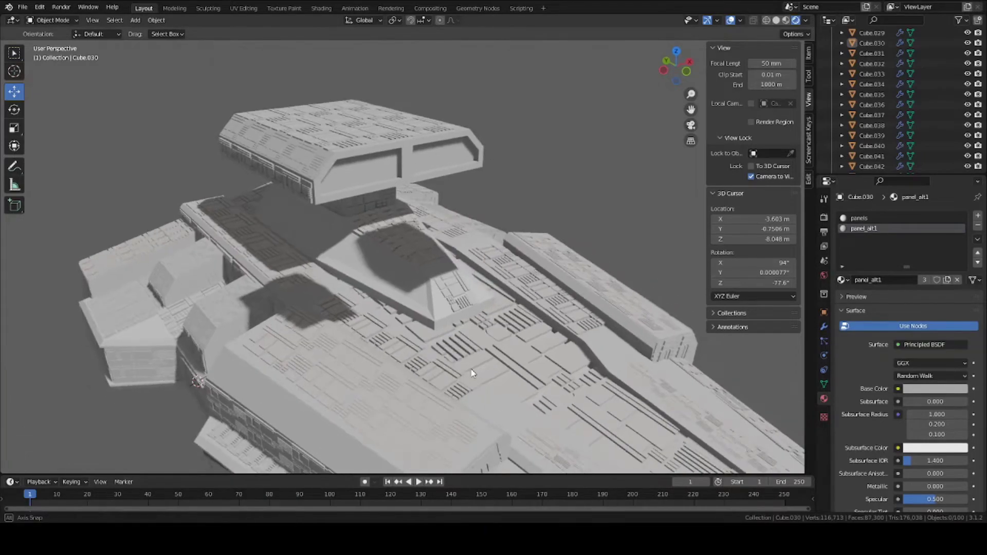
scroll(444, 330, up, 3)
middle_drag(349, 225, 313, 158)
click(313, 159)
shift+middle_drag(346, 196, 420, 311)
scroll(395, 271, down, 2)
key(Tab)
key(a)
key(alt+a)
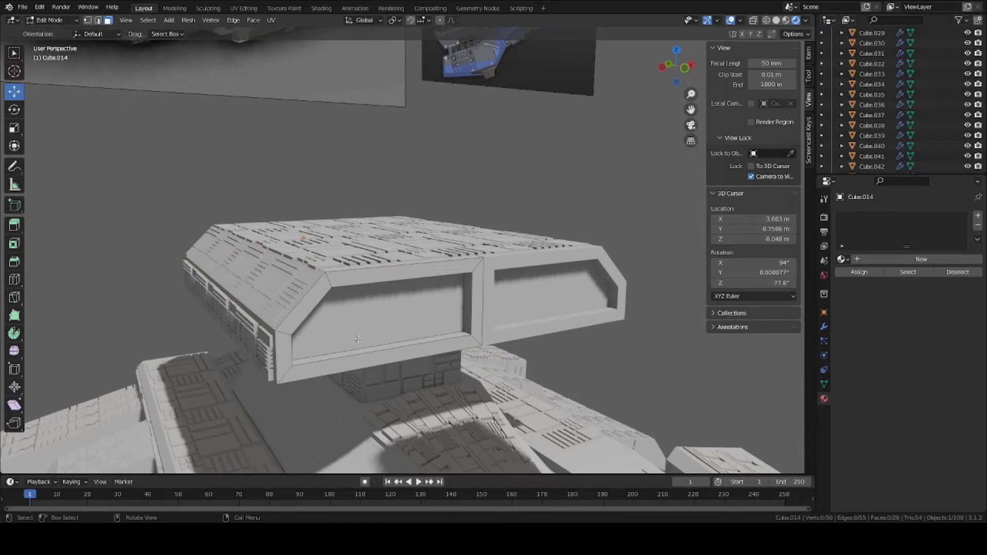
Step: Select the bridge's recessed front window face and create a new material named windows with a dark grey base colour
scroll(372, 338, up, 2)
click(409, 353)
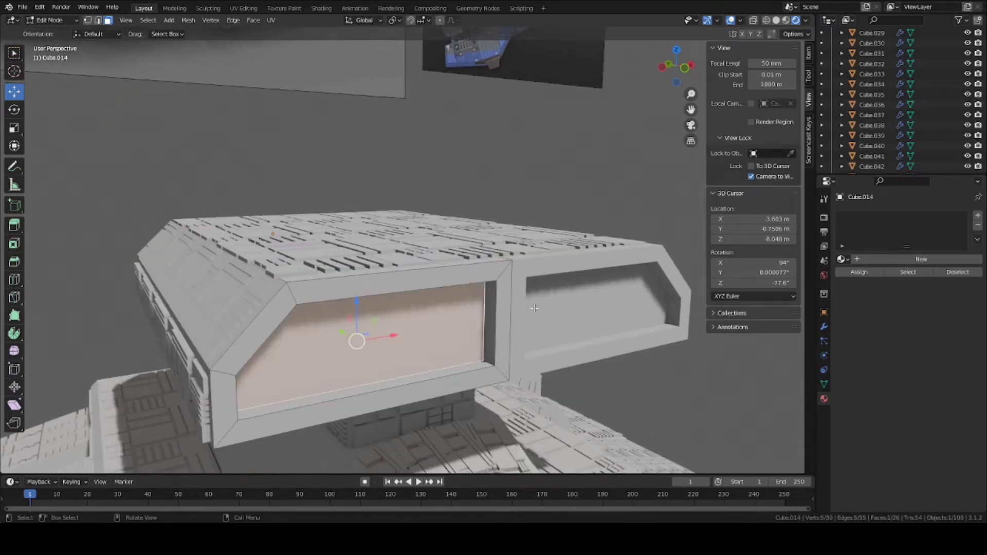
click(879, 259)
click(879, 259)
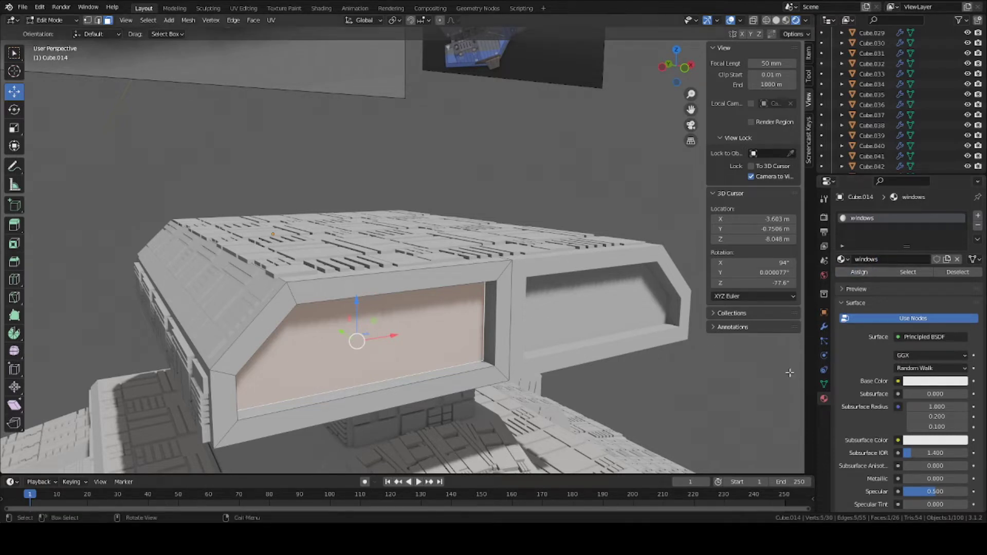
click(913, 382)
mouse_move(957, 285)
mouse_down()
mouse_move(958, 308)
mouse_move(958, 296)
mouse_up()
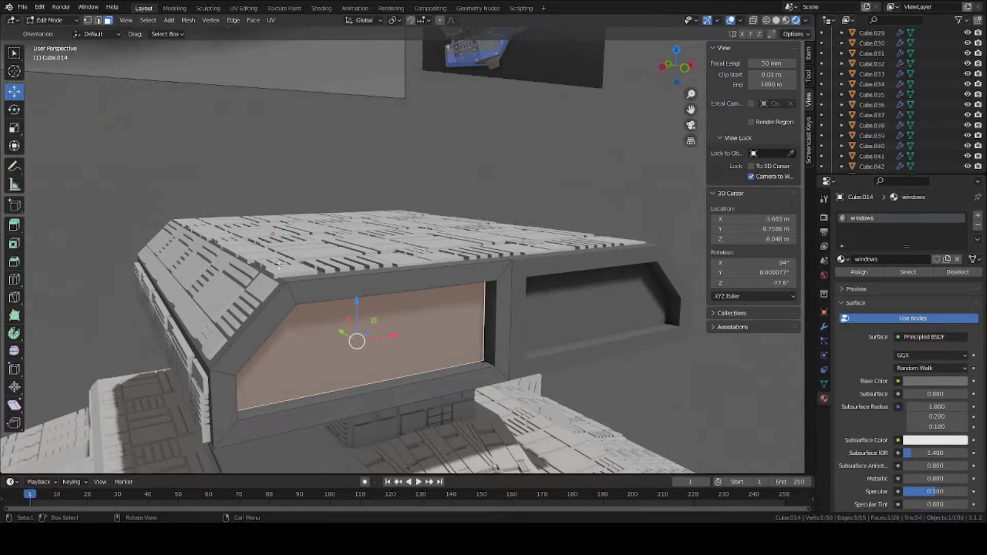
middle_drag(297, 273, 299, 276)
scroll(370, 298, down, 2)
scroll(371, 297, up, 2)
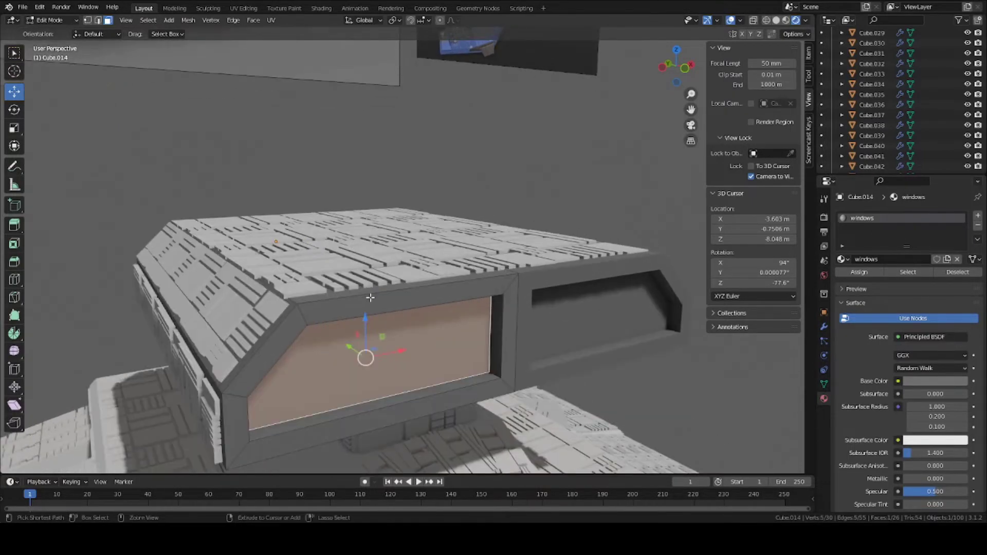
Step: Replace the bridge section's windows slot with the panels material and add a second, empty material slot
key(Tab)
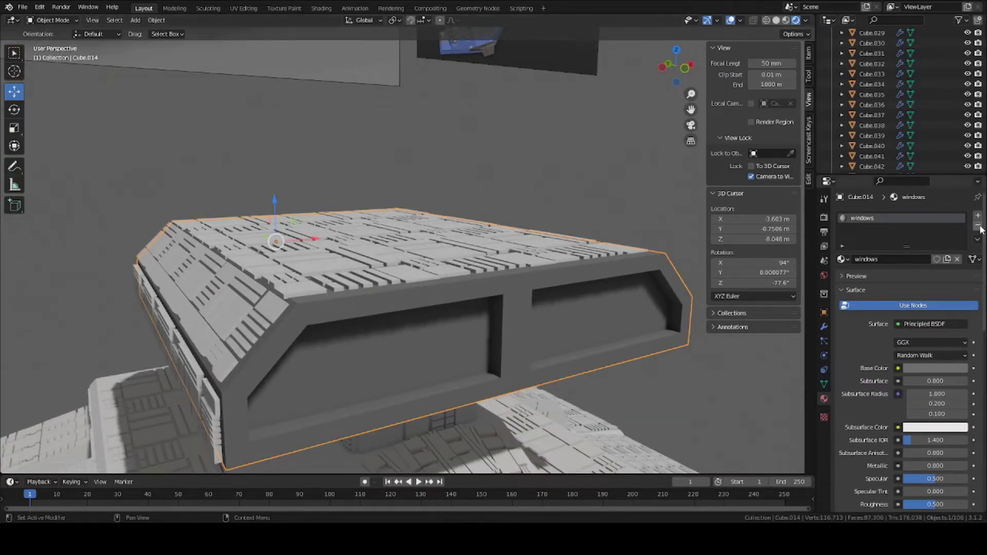
click(977, 226)
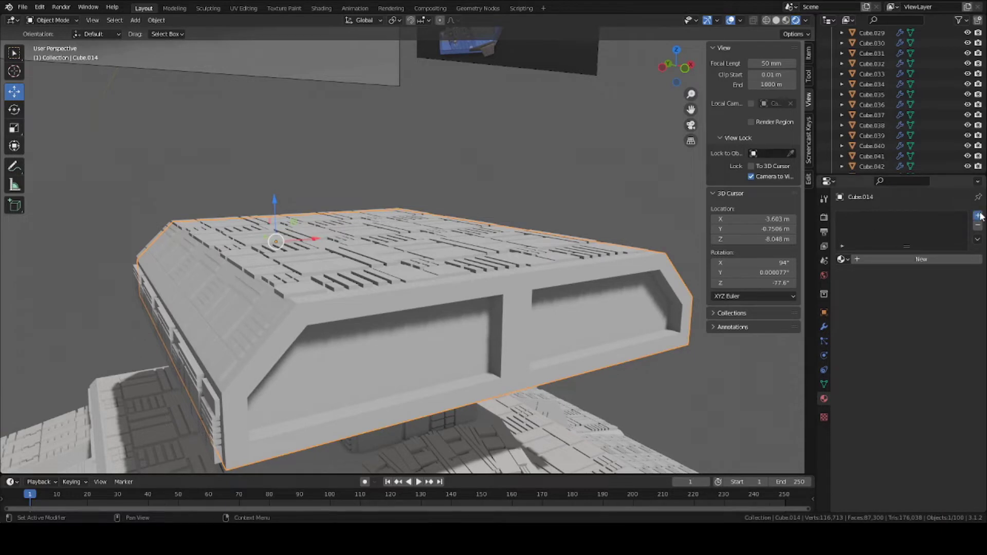
click(978, 215)
click(841, 259)
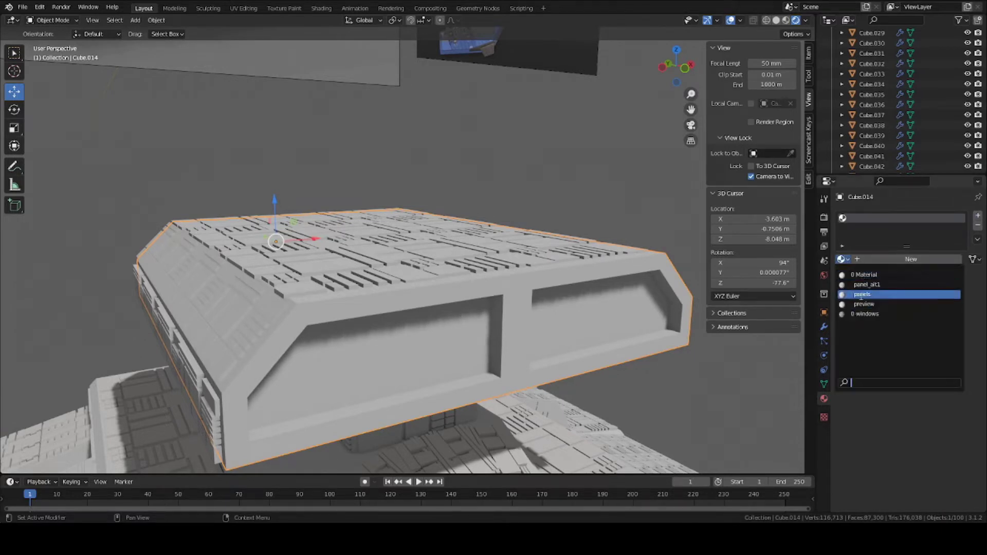
click(874, 298)
click(978, 216)
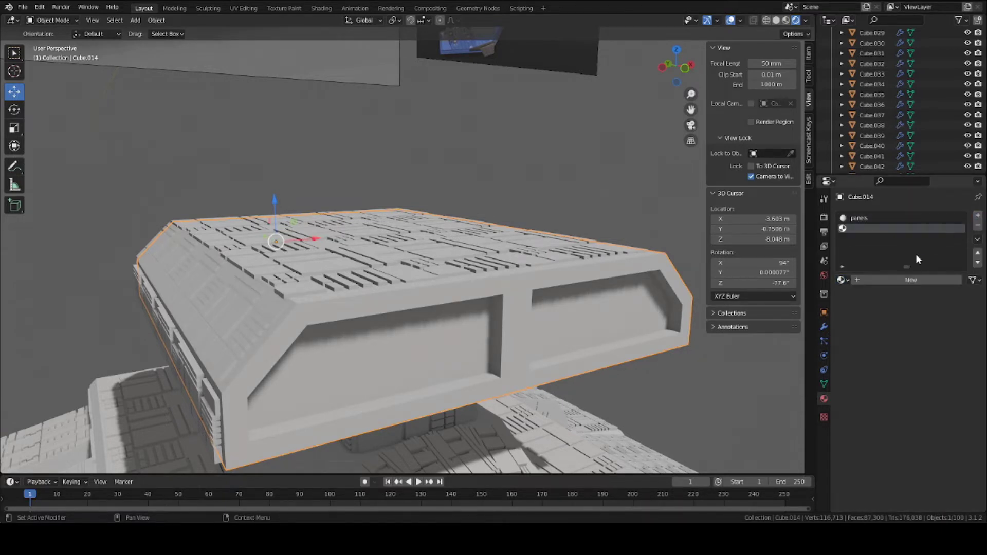
Step: Assign the windows material to the selected front window face from the second slot, and save the file
key(Tab)
click(873, 218)
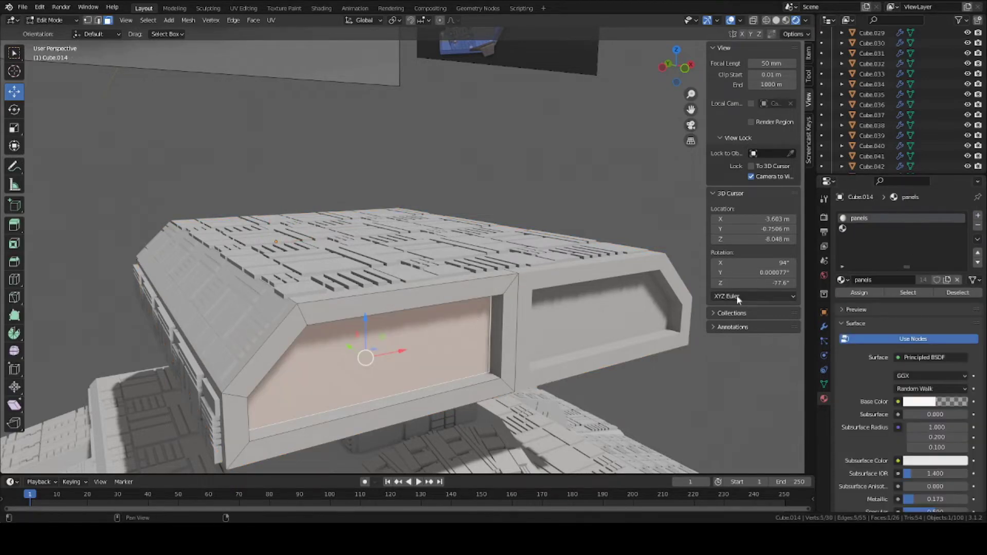
click(868, 229)
click(841, 279)
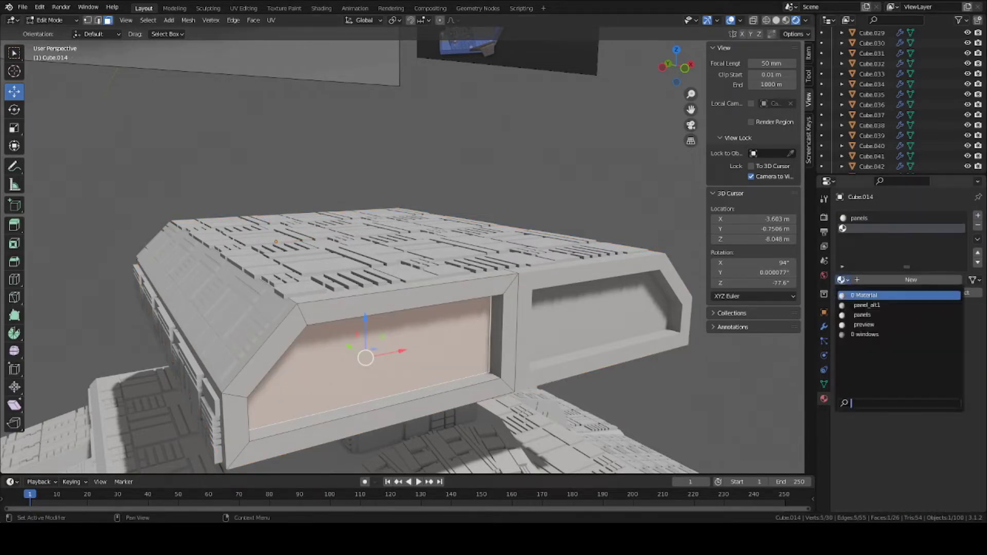
click(865, 334)
click(874, 294)
scroll(458, 277, down, 2)
key(Tab)
mouse_move(458, 276)
middle_down()
mouse_move(385, 270)
mouse_move(447, 247)
mouse_move(465, 279)
middle_up()
key(alt+a)
key(ctrl+s)
scroll(886, 397, down, 8)
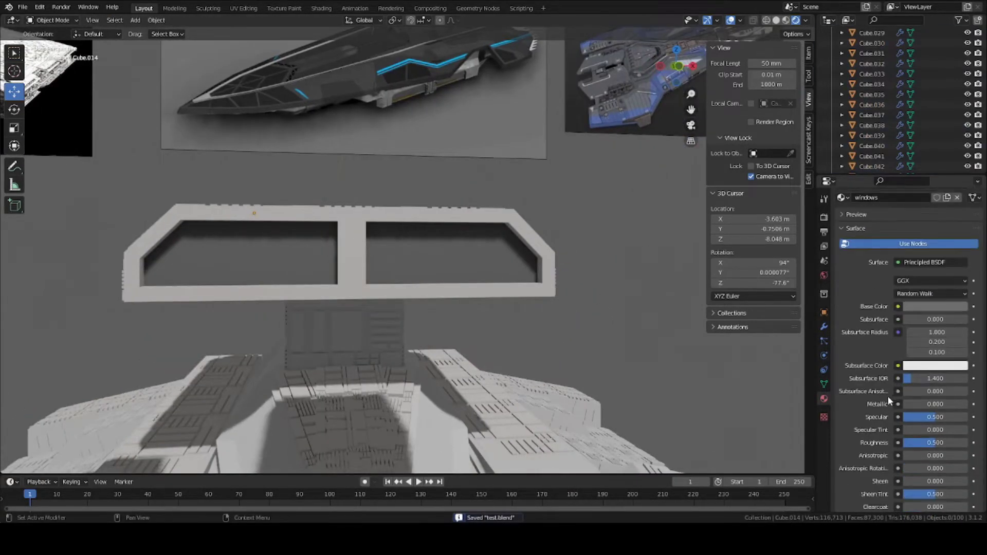
Step: Set the windows material's roughness to 0.079, raise its metallic value slightly, and preview it in another viewport shading mode
drag(926, 362, 904, 361)
middle_drag(483, 308, 520, 317)
scroll(528, 307, up, 2)
drag(912, 361, 912, 362)
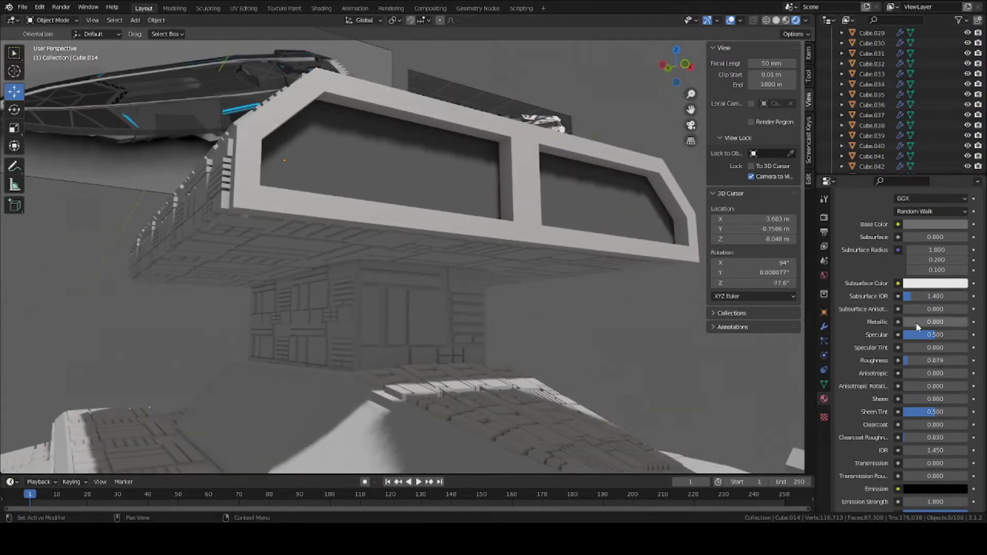
drag(917, 323, 922, 323)
mouse_move(529, 285)
middle_down()
mouse_move(552, 273)
mouse_move(522, 285)
mouse_move(547, 312)
mouse_move(506, 319)
mouse_move(522, 301)
mouse_move(491, 304)
mouse_move(548, 304)
mouse_move(542, 314)
mouse_move(491, 295)
mouse_move(557, 314)
middle_up()
key(z)
click(517, 309)
key(z)
click(507, 302)
Step: In Edit Mode, select the recessed window face on the opposite end of the bridge section
scroll(542, 315, down, 7)
middle_drag(224, 268, 501, 287)
scroll(333, 303, down, 5)
click(472, 263)
scroll(483, 273, up, 4)
key(Tab)
click(501, 287)
scroll(904, 254, up, 5)
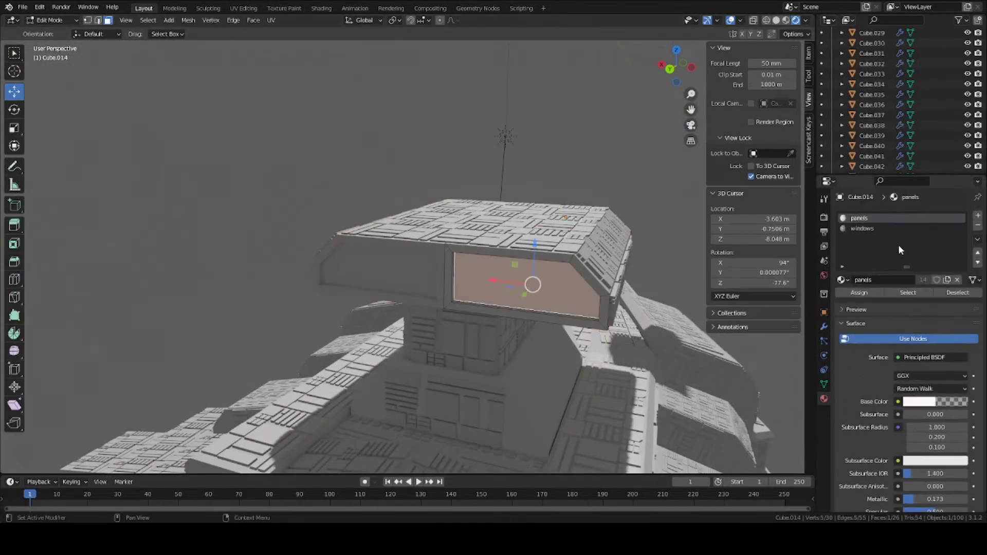
Step: Assign the windows material to the selected rear window face and save the file
click(899, 229)
click(863, 292)
key(Tab)
middle_drag(652, 270, 398, 288)
key(alt+a)
scroll(532, 266, down, 5)
key(ctrl+s)
Step: In Edit Mode on the cockpit block below the bridge, select the two sloped recessed faces on its side
scroll(421, 293, up, 4)
click(423, 286)
shift+middle_drag(395, 376, 445, 288)
scroll(417, 334, up, 3)
key(Tab)
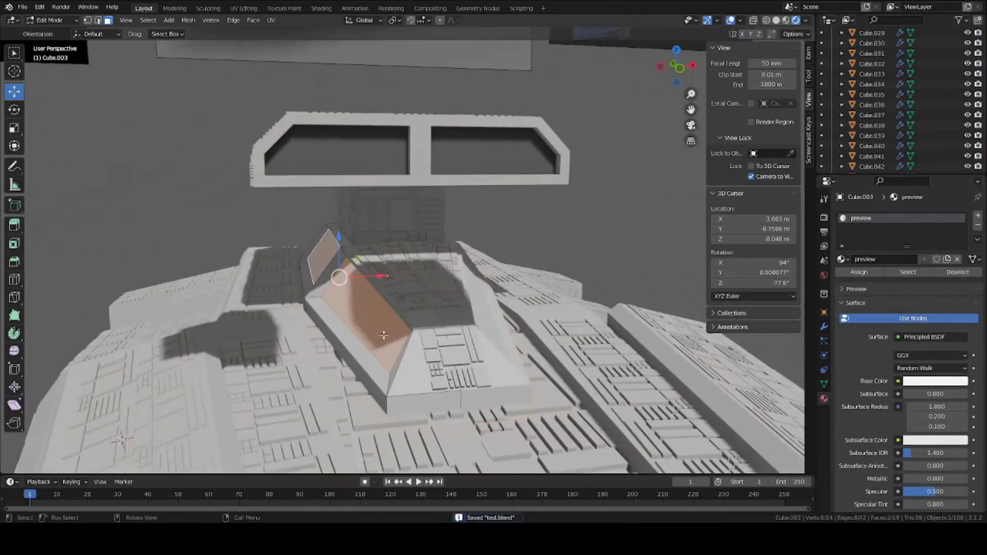
click(383, 334)
middle_drag(365, 329, 389, 317)
shift+click(339, 251)
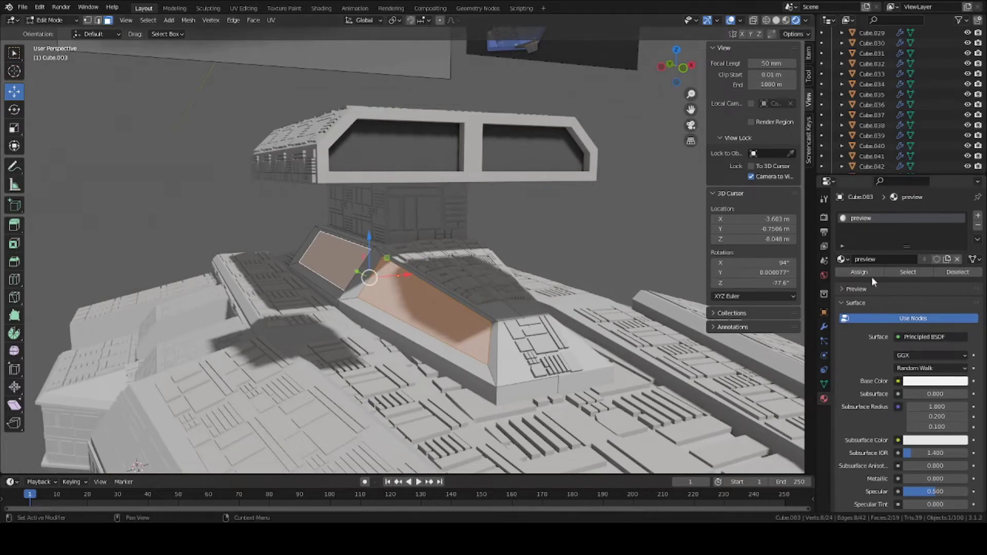
Step: Add a second material slot holding the windows material and assign it to the selected cockpit faces
click(978, 215)
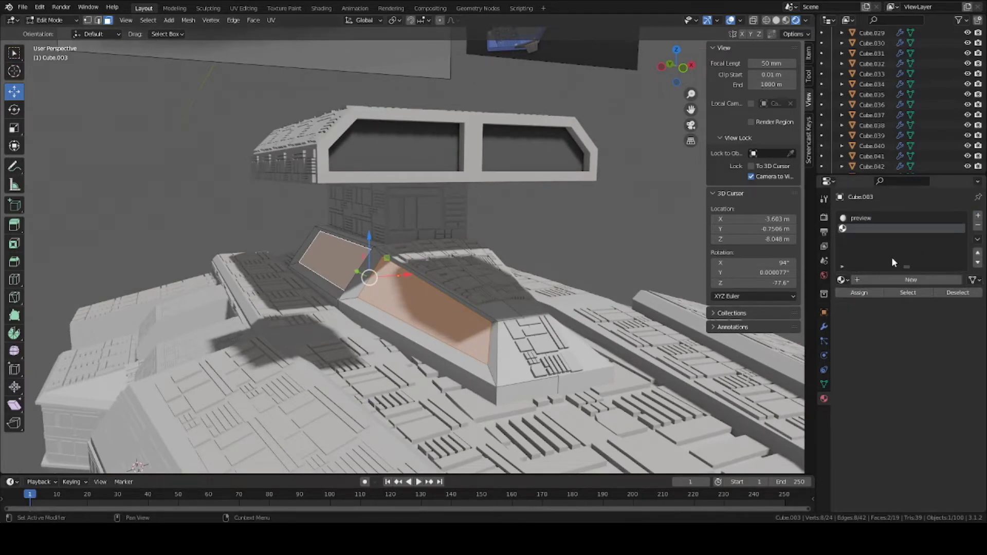
click(843, 280)
click(865, 335)
click(857, 292)
scroll(484, 278, down, 3)
key(Tab)
Step: Return to Object Mode, deselect everything and save the file
key(q)
key(Tab)
middle_drag(625, 290, 492, 281)
key(Tab)
key(alt+a)
key(ctrl+s)
scroll(492, 281, down, 3)
key(ctrl+s)
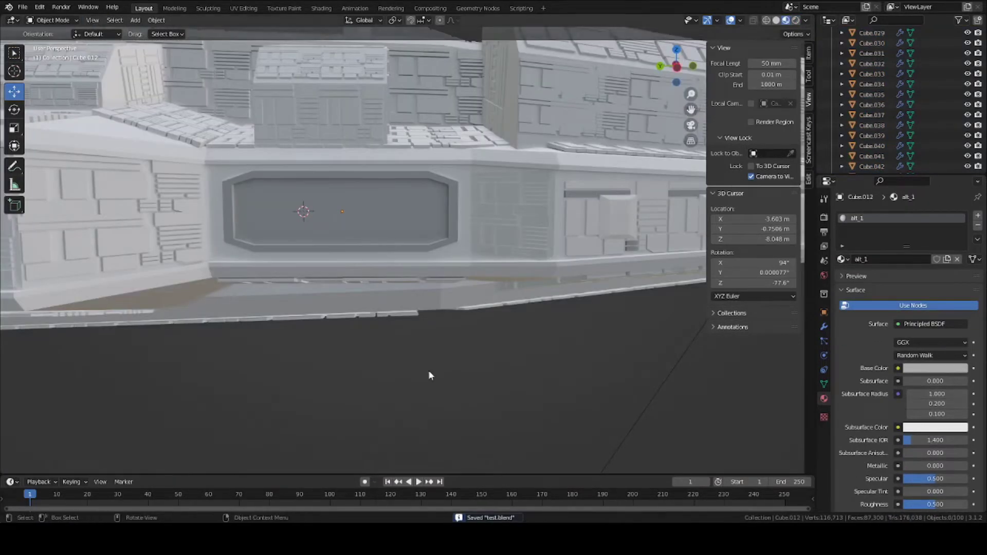
Step: Select the octagonal recessed panel on the hull side and set its alt_1 material's roughness to 0.783
scroll(385, 268, up, 4)
middle_drag(386, 269, 418, 270)
click(262, 266)
shift+middle_drag(262, 266, 343, 264)
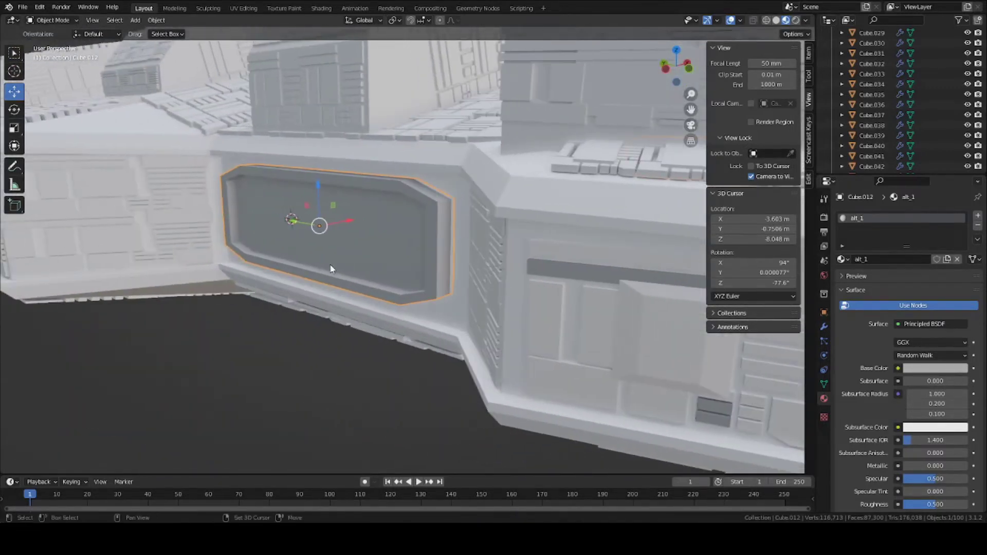
scroll(915, 442, down, 2)
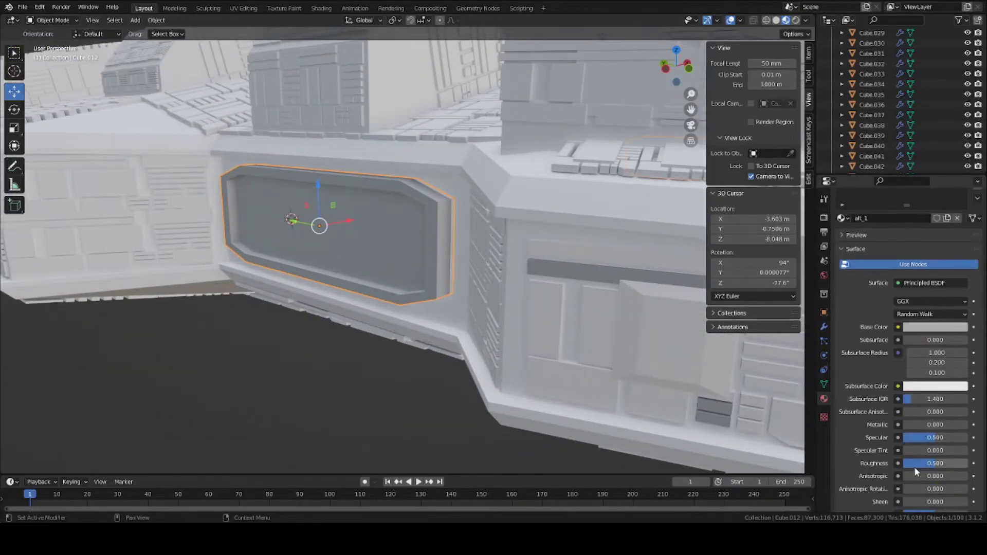
drag(935, 463, 943, 464)
middle_drag(348, 273, 489, 277)
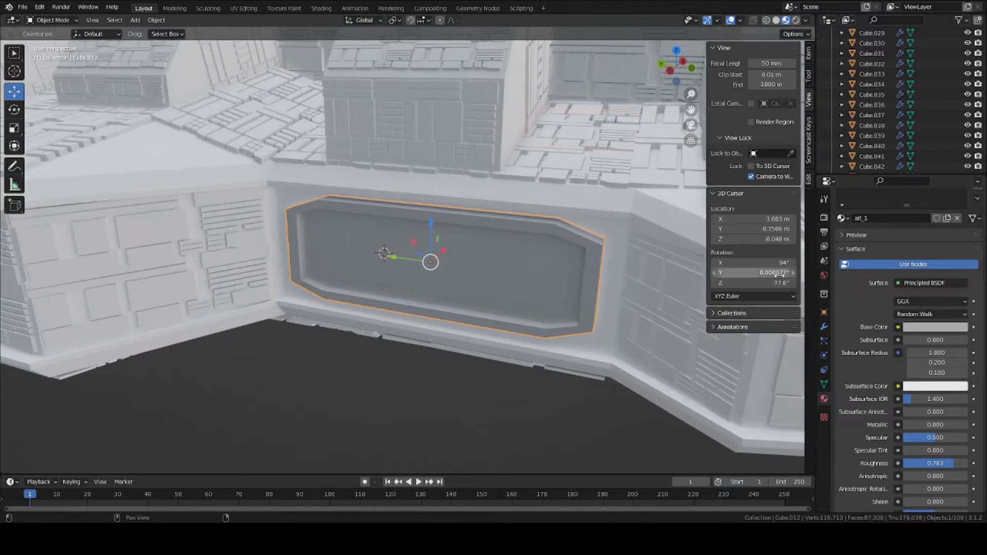
scroll(874, 234, up, 2)
middle_drag(378, 276, 385, 299)
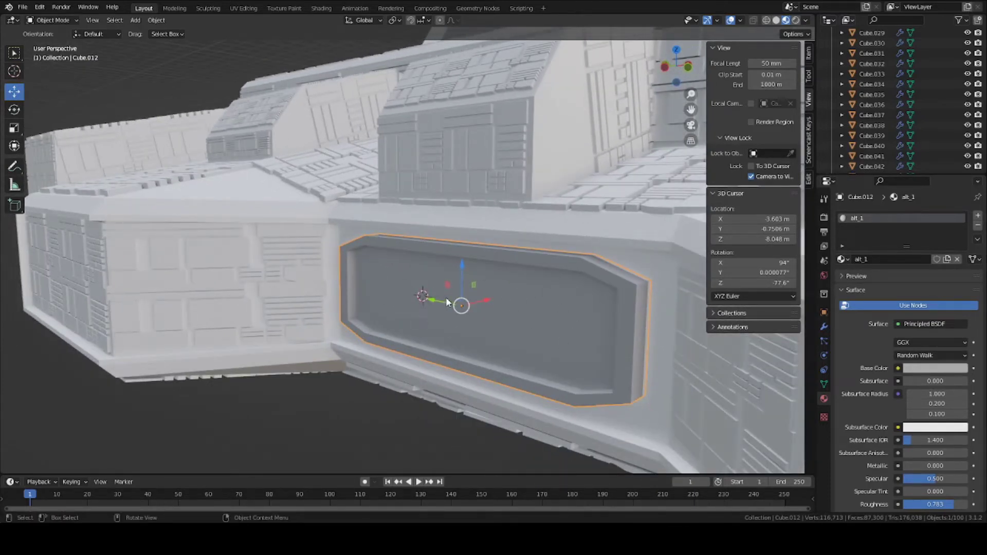
Step: In Edit Mode, select the recessed panel's inner face and assign it a new material in a second slot
mouse_move(448, 296)
middle_down()
mouse_move(430, 261)
mouse_move(485, 307)
mouse_move(439, 295)
mouse_move(445, 315)
middle_up()
scroll(445, 315, up, 4)
key(Tab)
scroll(429, 316, down, 2)
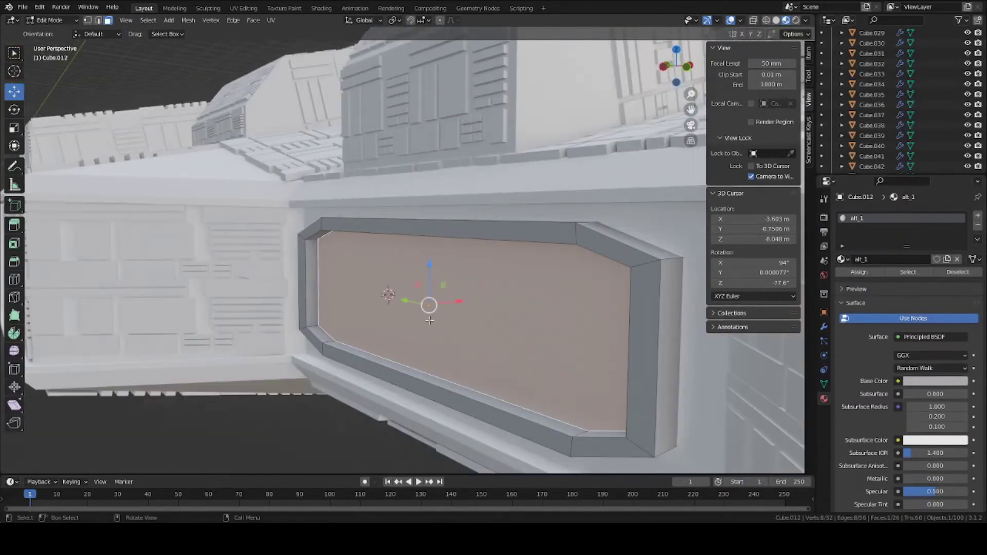
click(978, 216)
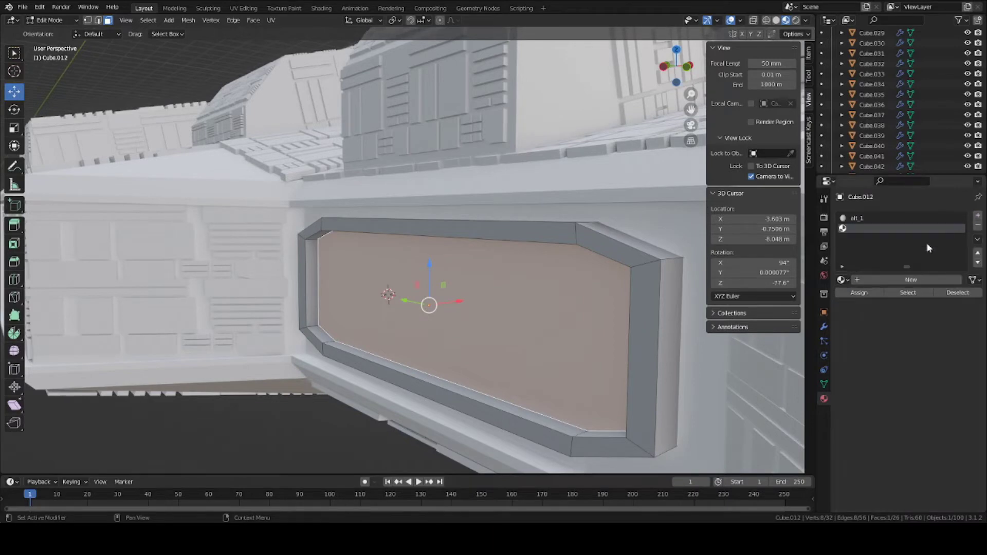
click(873, 280)
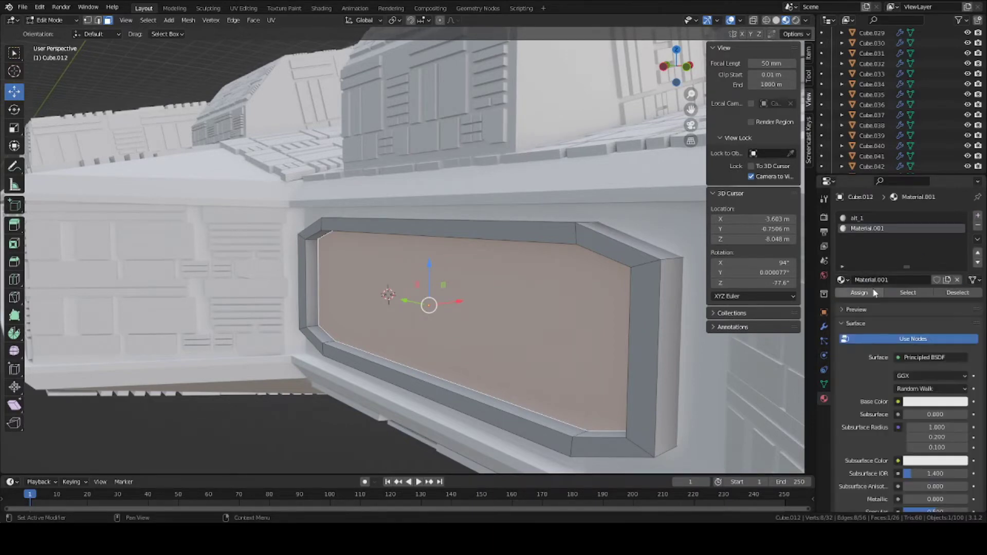
click(866, 297)
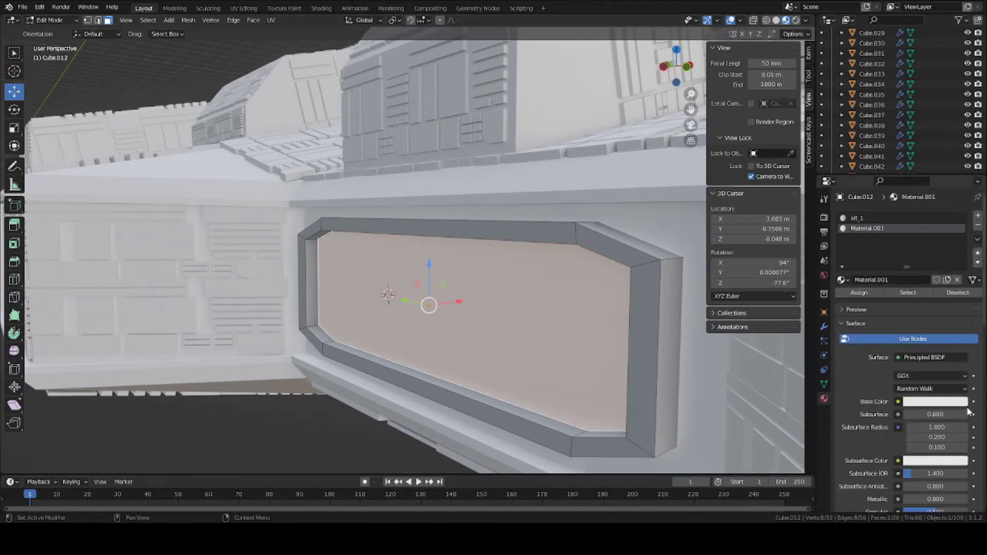
Step: Change the new material's surface shader to Emission with strength 4.600 and return to Object Mode
click(926, 358)
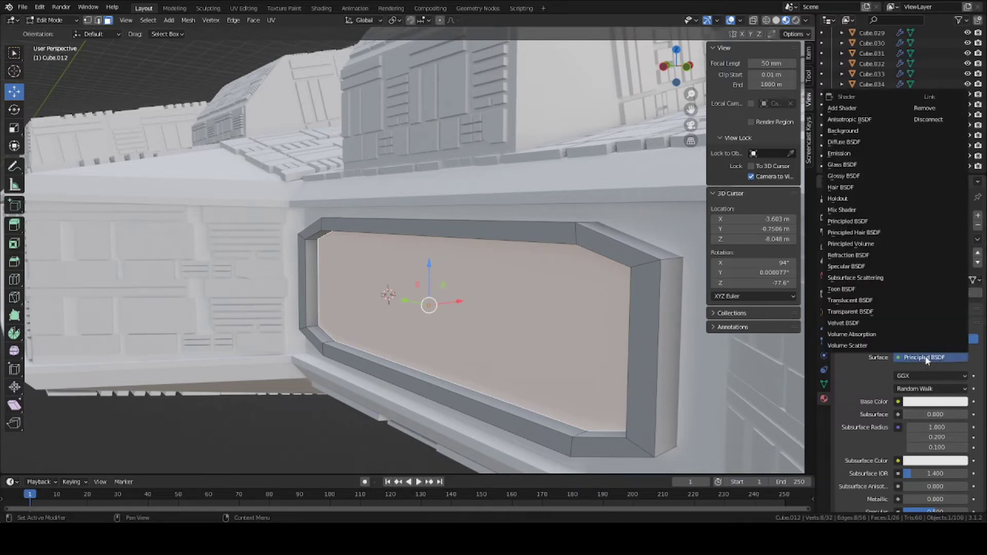
click(848, 154)
drag(935, 389, 972, 388)
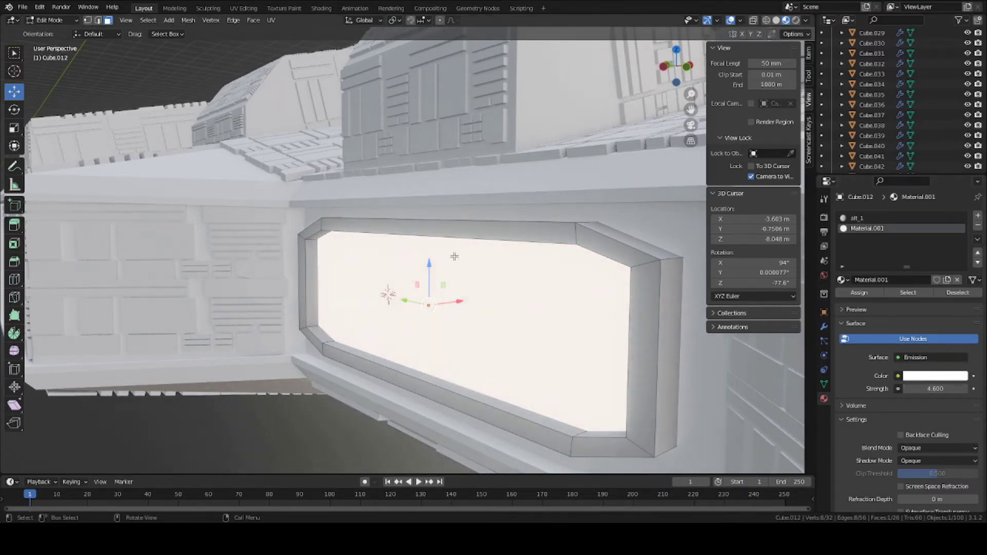
key(Tab)
scroll(372, 249, down, 4)
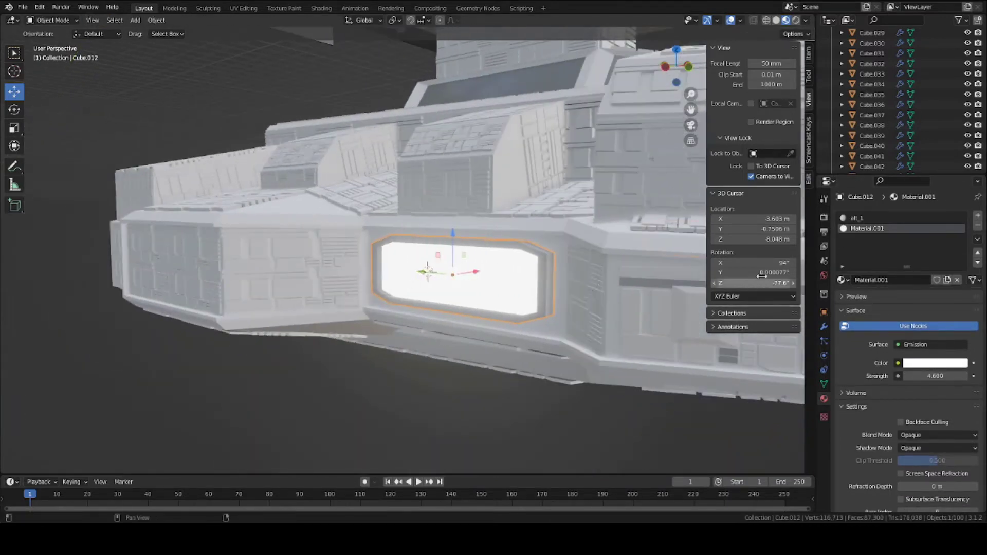
Step: Check the render engine choice and the Bloom setting in the render properties
click(824, 218)
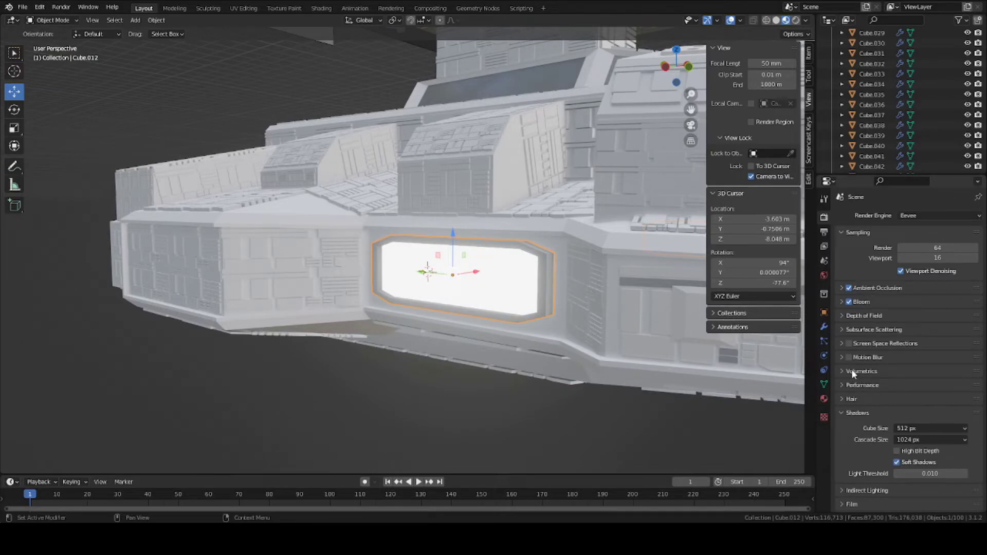
click(936, 215)
click(924, 220)
click(822, 400)
Step: Set the emission color to light blue and its strength to 9.700, then deselect everything and save the file
middle_drag(549, 298, 589, 323)
scroll(589, 323, up, 3)
click(919, 364)
drag(930, 241, 923, 232)
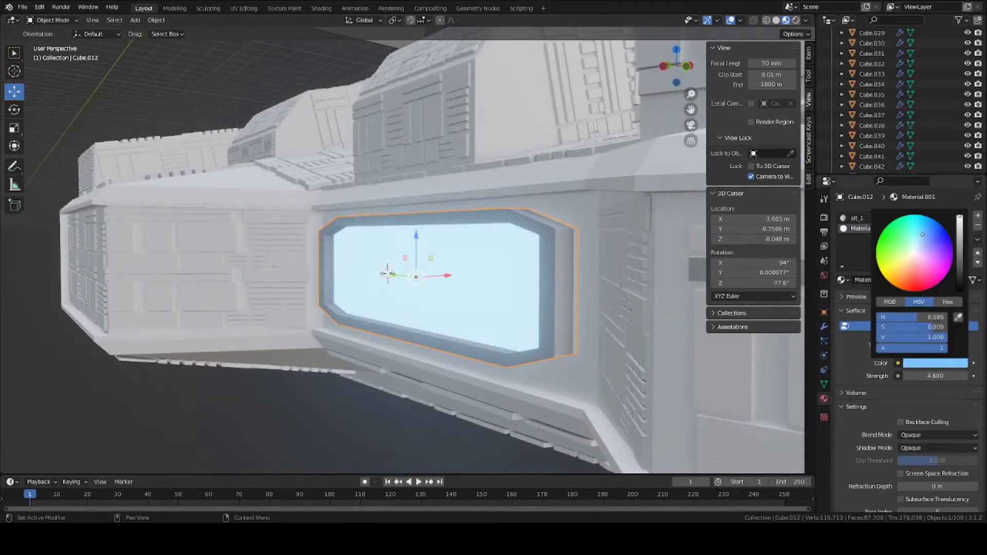
drag(934, 376, 960, 376)
scroll(412, 309, down, 10)
key(alt+a)
key(ctrl+s)
Step: Select the engine block at the ship's rear and replace its preview material with panels
middle_drag(486, 282, 555, 277)
scroll(555, 278, up, 4)
middle_drag(370, 271, 417, 271)
click(418, 291)
scroll(418, 291, up, 1)
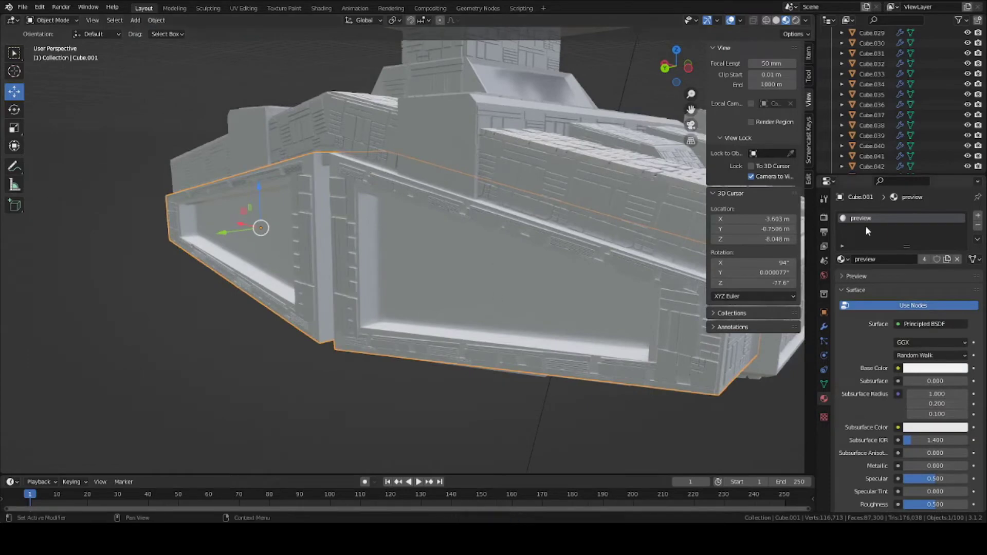
click(842, 260)
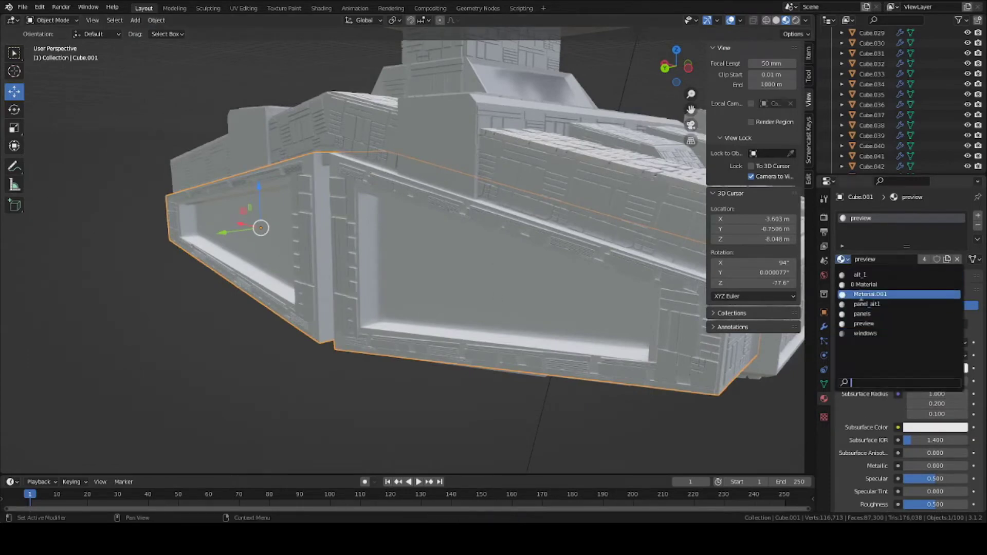
click(868, 319)
Step: Add a second slot with the Material.001 emission material to the rear block and rename the material glowy_blue
middle_drag(513, 266, 548, 282)
click(978, 216)
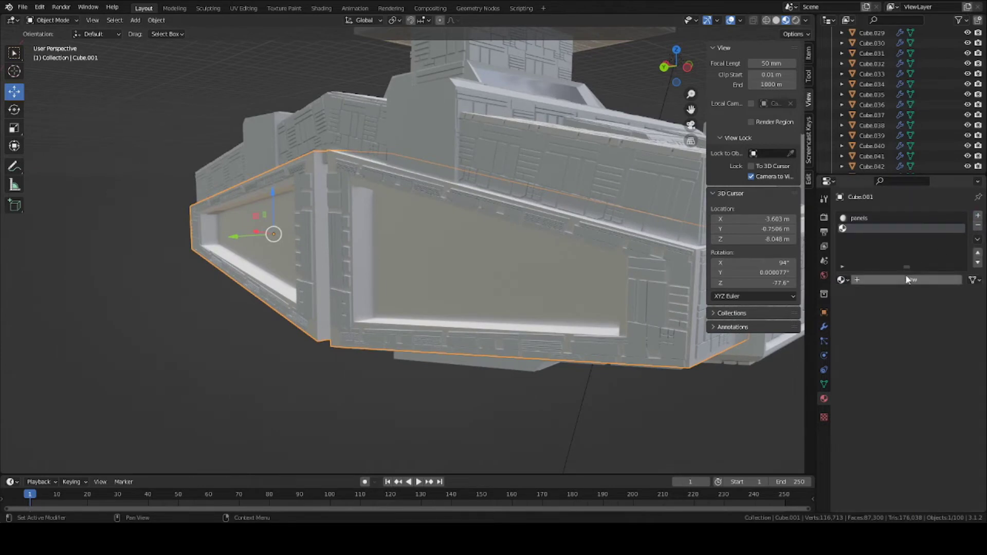
click(841, 280)
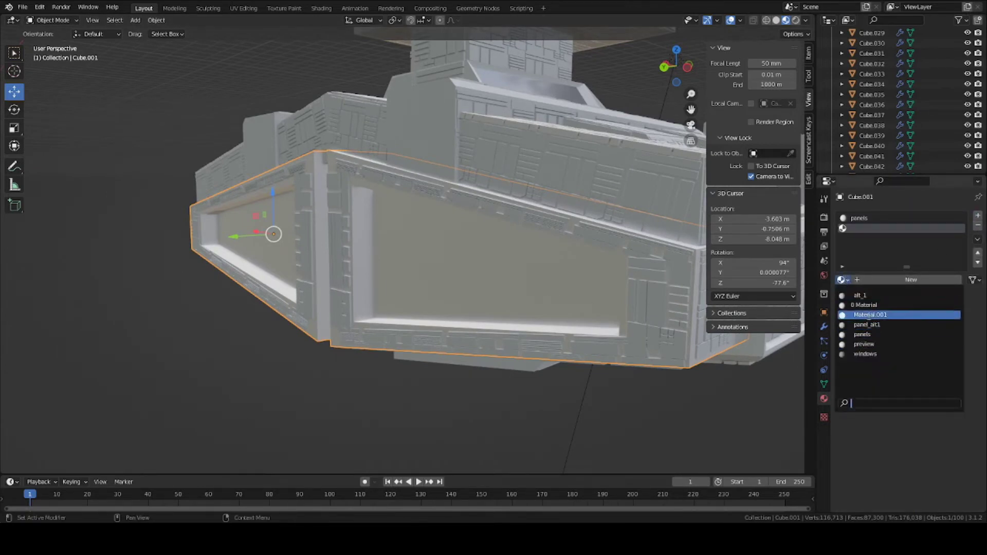
click(865, 315)
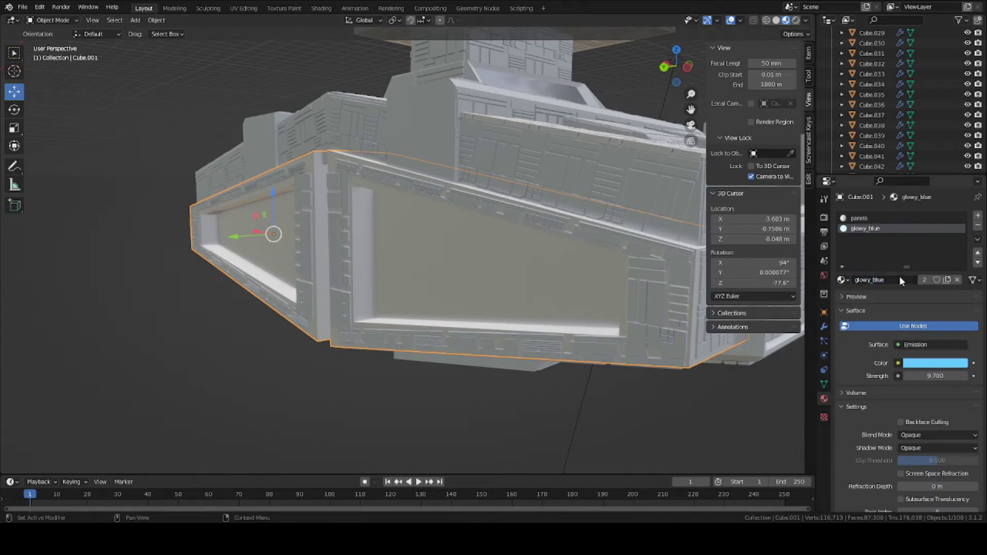
Step: In Edit Mode, assign glowy_blue to the rear block's recessed engine faces, then save the file
key(Tab)
key(alt+a)
middle_drag(206, 247, 398, 245)
click(247, 246)
click(865, 228)
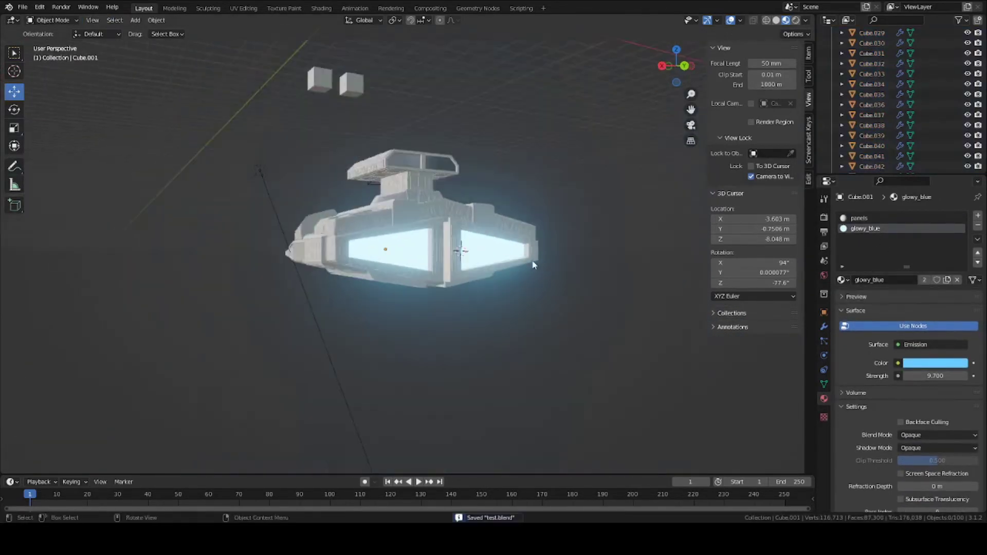
middle_drag(533, 265, 452, 270)
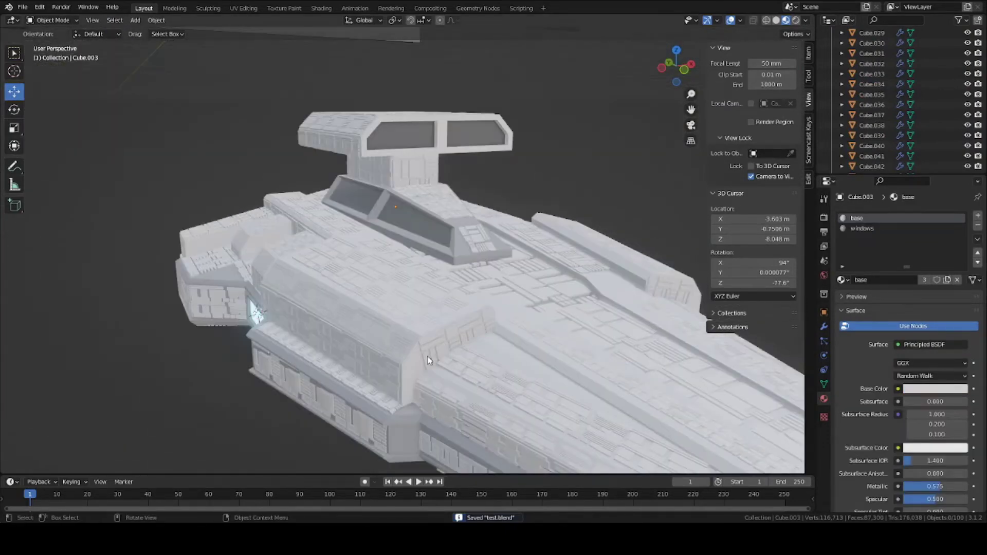
Step: Select the cockpit block below the bridge to edit its base material
middle_drag(416, 334, 436, 343)
scroll(427, 297, up, 3)
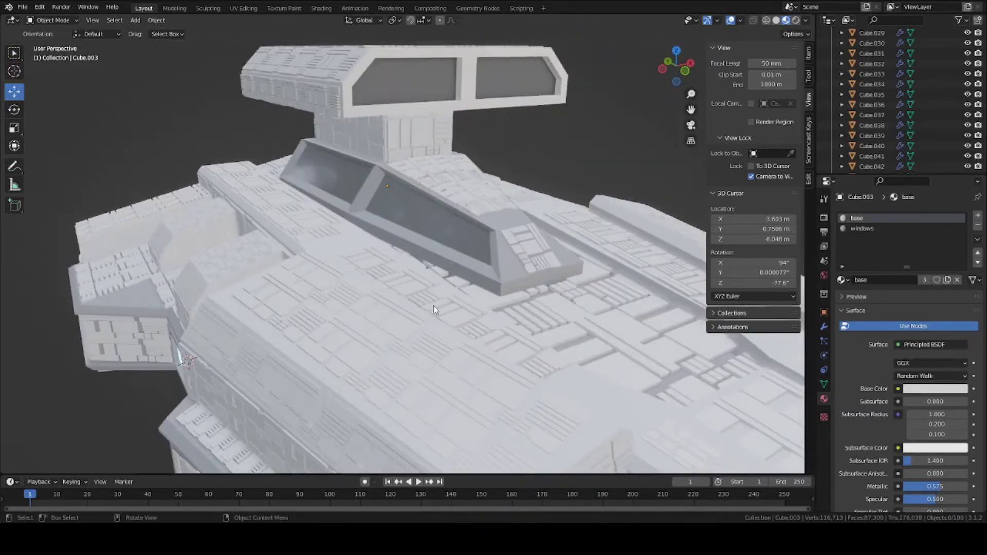
click(425, 256)
middle_drag(424, 256, 386, 293)
scroll(355, 231, down, 5)
scroll(632, 292, up, 3)
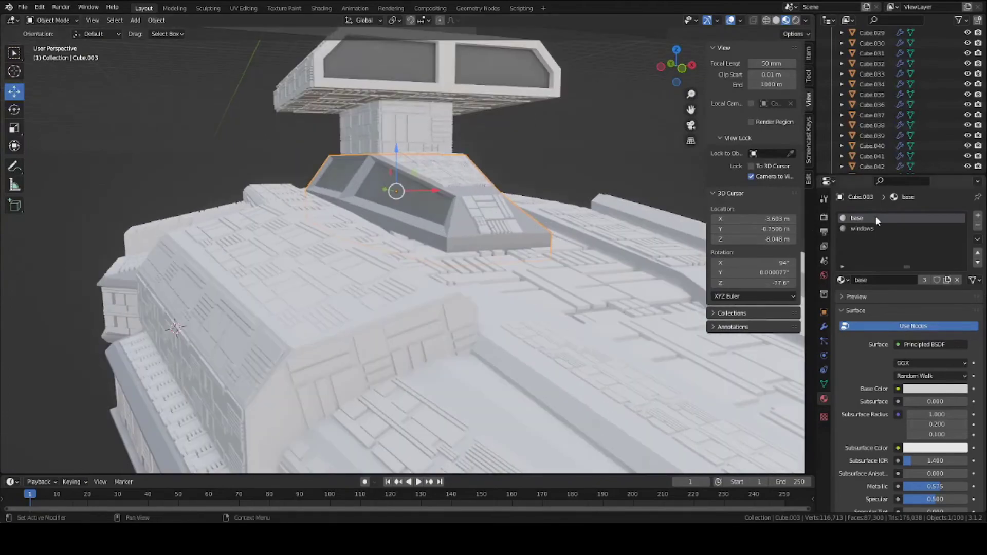
scroll(374, 254, down, 5)
middle_drag(374, 254, 441, 295)
scroll(457, 296, up, 2)
click(411, 310)
click(455, 283)
scroll(454, 282, up, 4)
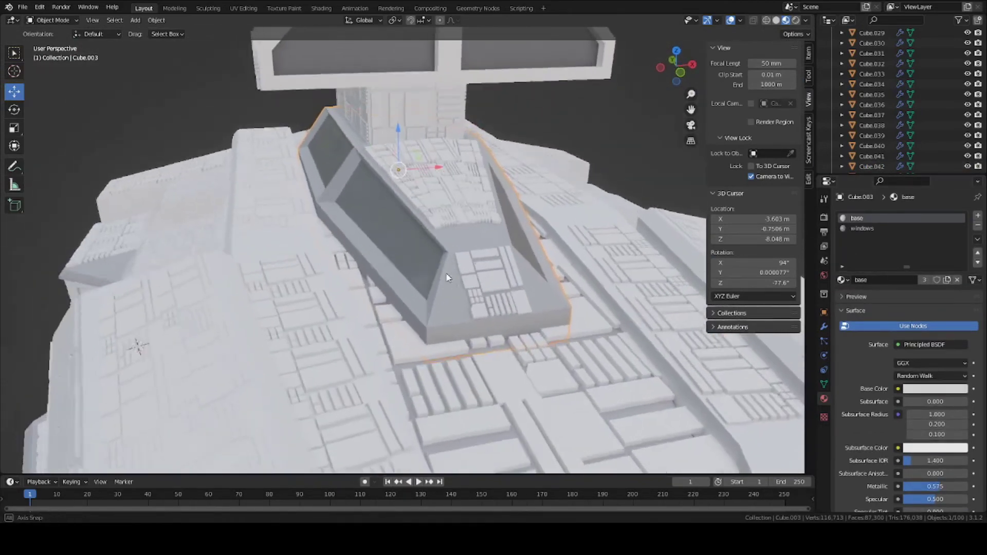
Step: Add a Brick Texture to the base color of the base material
click(899, 389)
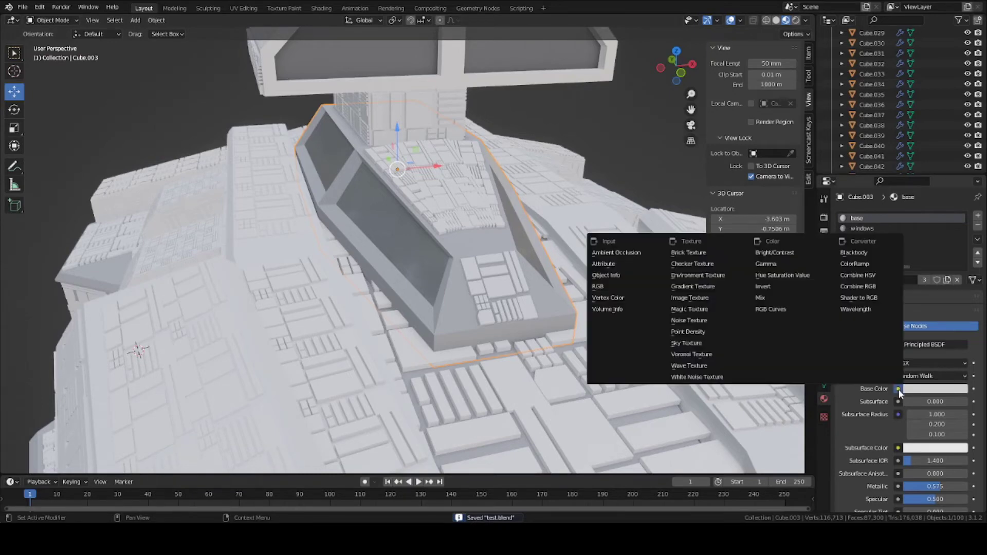
click(703, 256)
middle_drag(502, 273, 489, 320)
scroll(525, 272, down, 4)
scroll(440, 310, up, 3)
scroll(421, 304, up, 1)
scroll(424, 307, down, 1)
scroll(582, 344, up, 2)
scroll(935, 476, down, 5)
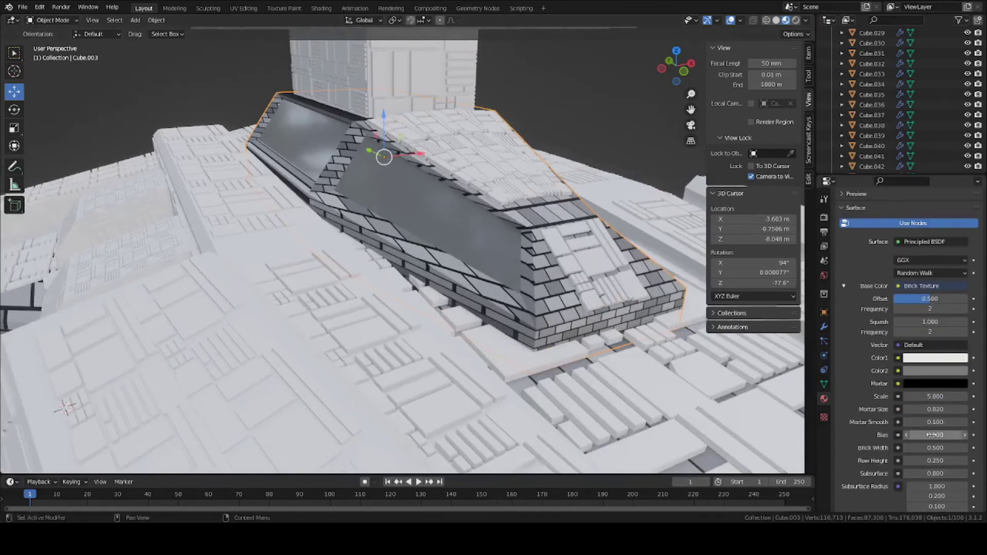
Step: Set the Brick Texture's scale to 0.600 and save the file
drag(927, 396, 902, 396)
scroll(577, 348, down, 5)
middle_drag(576, 348, 539, 339)
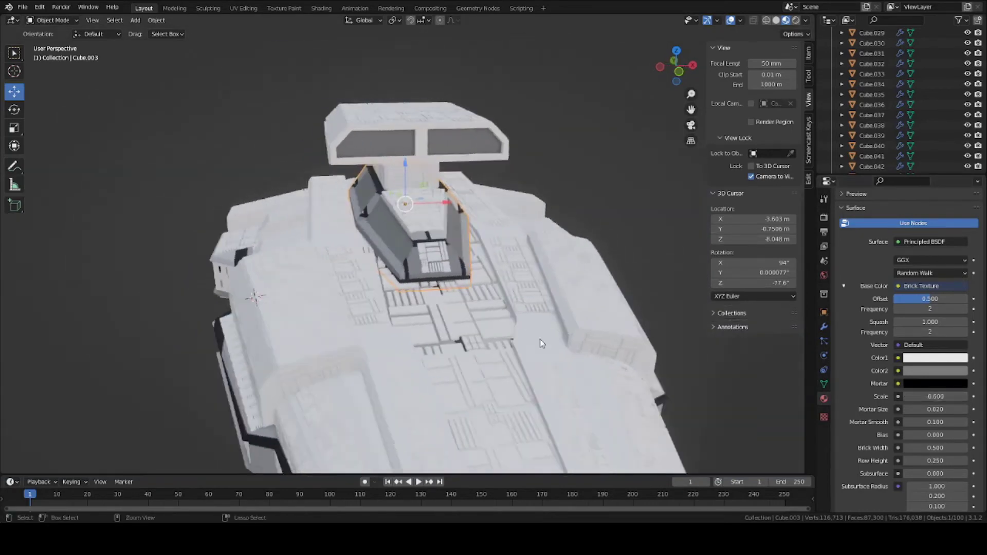
scroll(539, 340, up, 5)
key(ctrl+s)
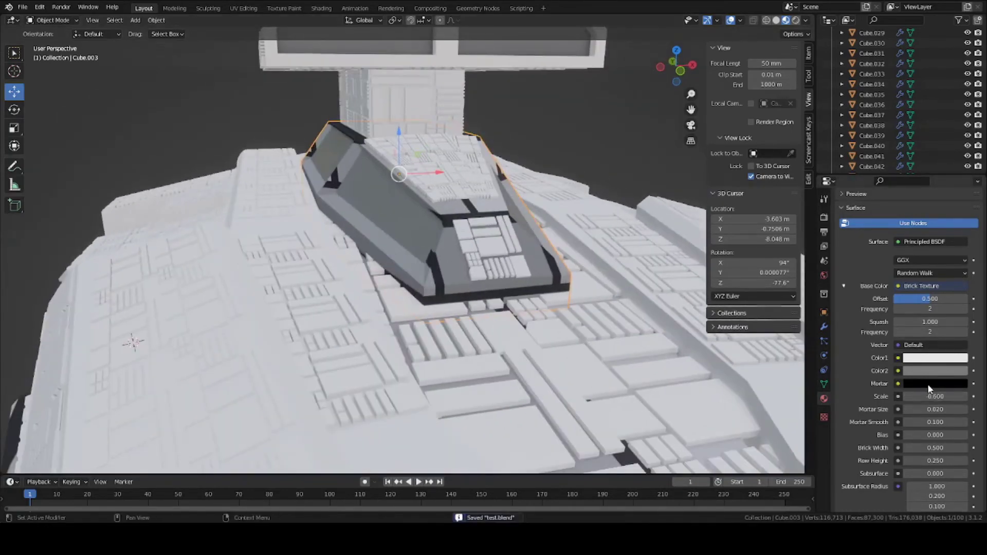
Step: Set the Brick Texture's mortar color to white and brighten its Color2
click(928, 386)
drag(959, 291, 959, 244)
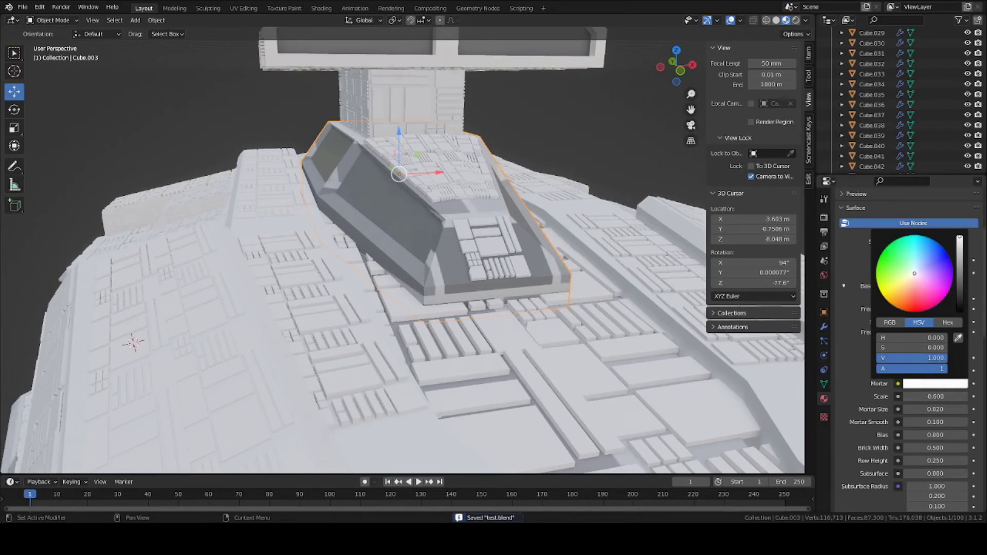
click(928, 371)
drag(960, 293, 959, 234)
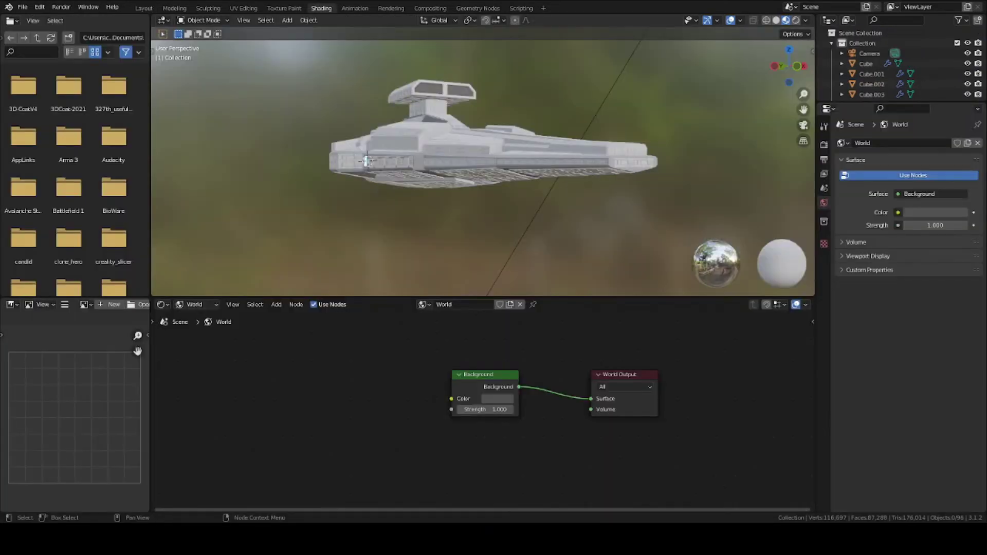
Step: Add an Environment Texture to the World nodes, load HDRI.png and connect its color to the Background color
click(197, 305)
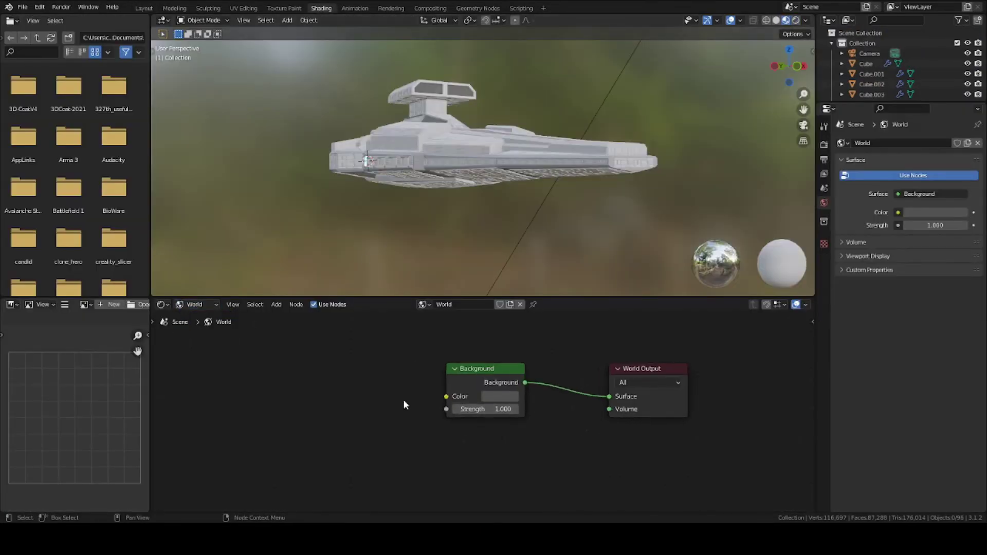
key(shift+a)
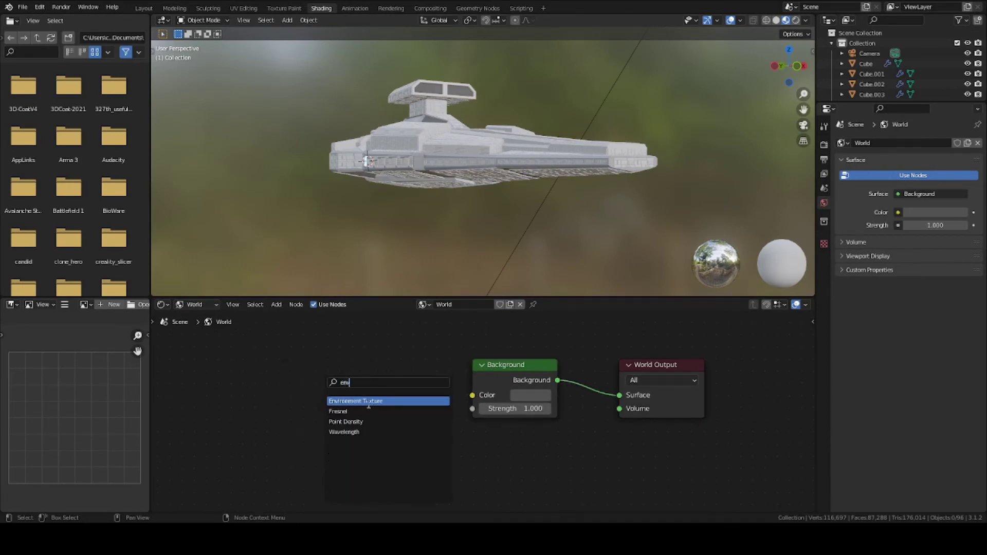
click(355, 406)
click(300, 385)
drag(399, 385, 472, 395)
Step: Preview the ship in Rendered shading and set the world Background strength to 4.100
key(z)
scroll(436, 202, up, 4)
middle_drag(427, 169, 437, 203)
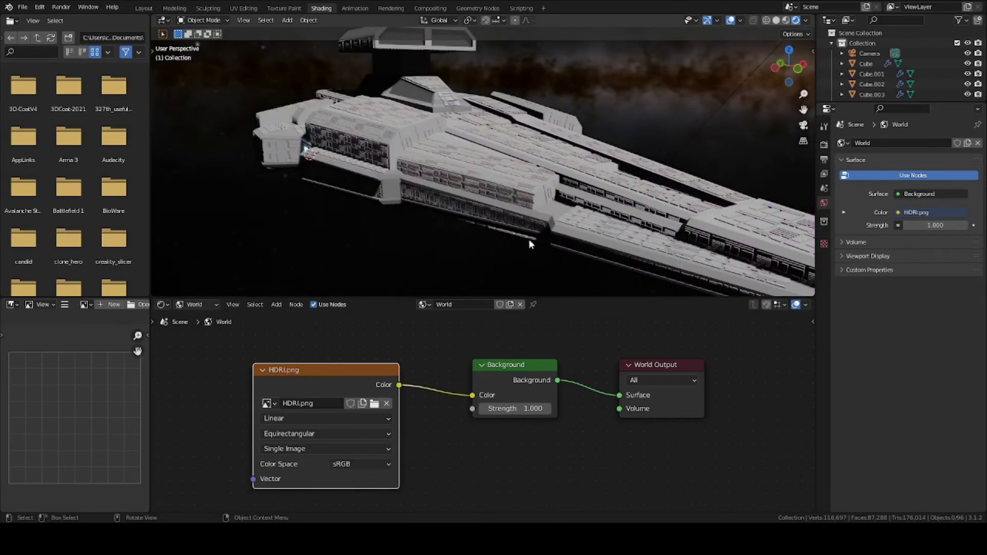
scroll(528, 239, down, 2)
middle_drag(528, 239, 504, 229)
drag(514, 409, 547, 409)
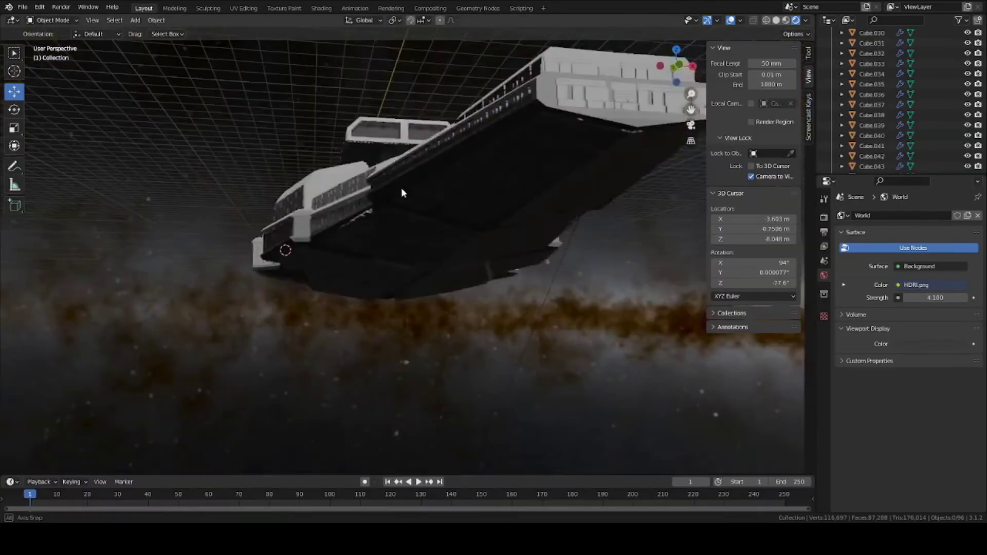
Step: Save the file and check the ship's hull against the HDRI background
key(ctrl+s)
middle_drag(401, 187, 411, 231)
scroll(414, 225, up, 4)
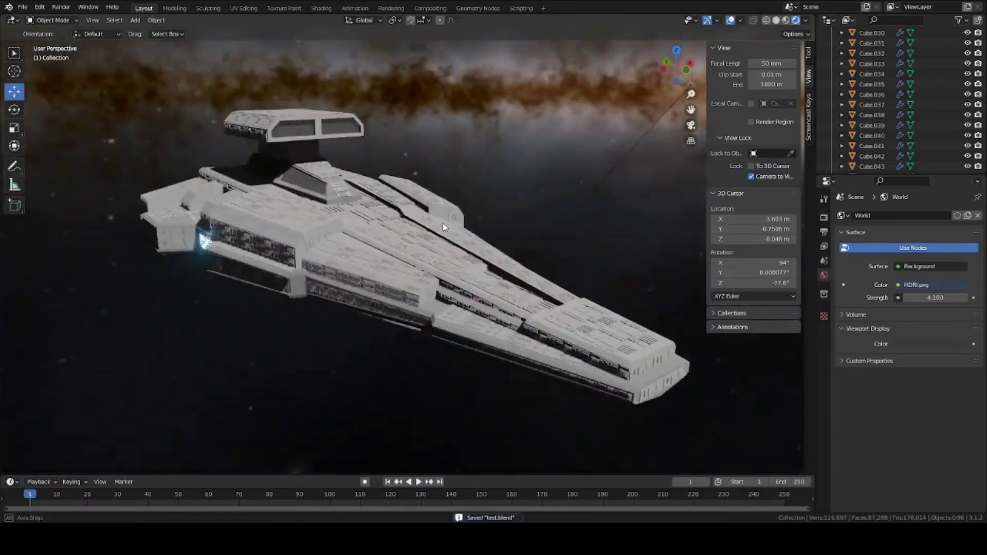
middle_drag(443, 223, 360, 452)
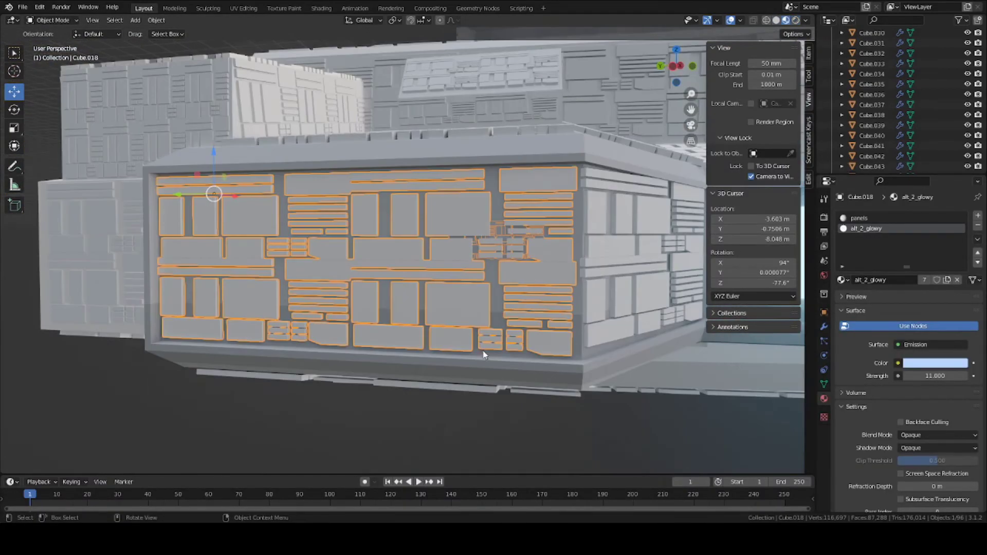
Step: Assign the alt_2_glowy emission material to small linked panel pieces on the hull's panel meshes to form glowing lights
click(214, 185)
key(alt+a)
click(280, 246)
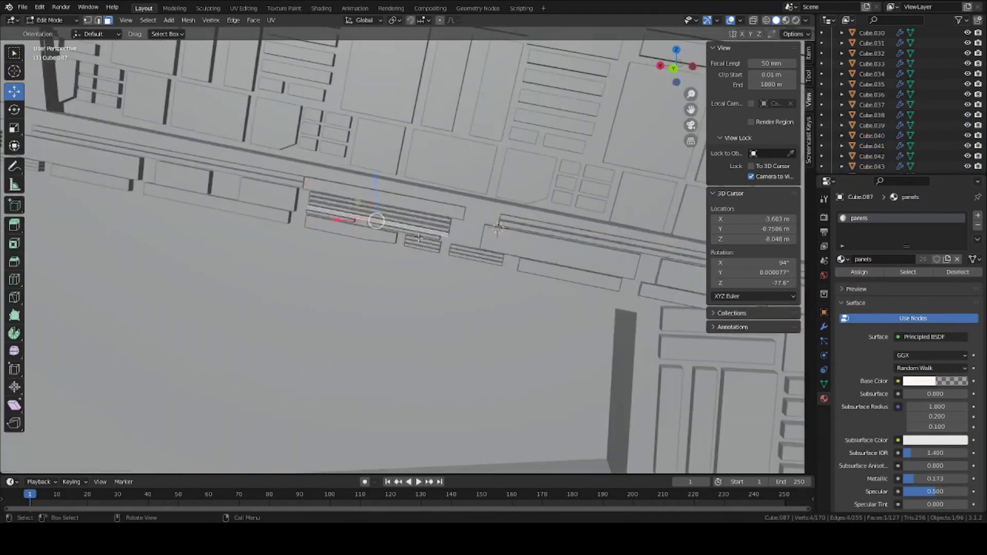
click(841, 259)
click(859, 353)
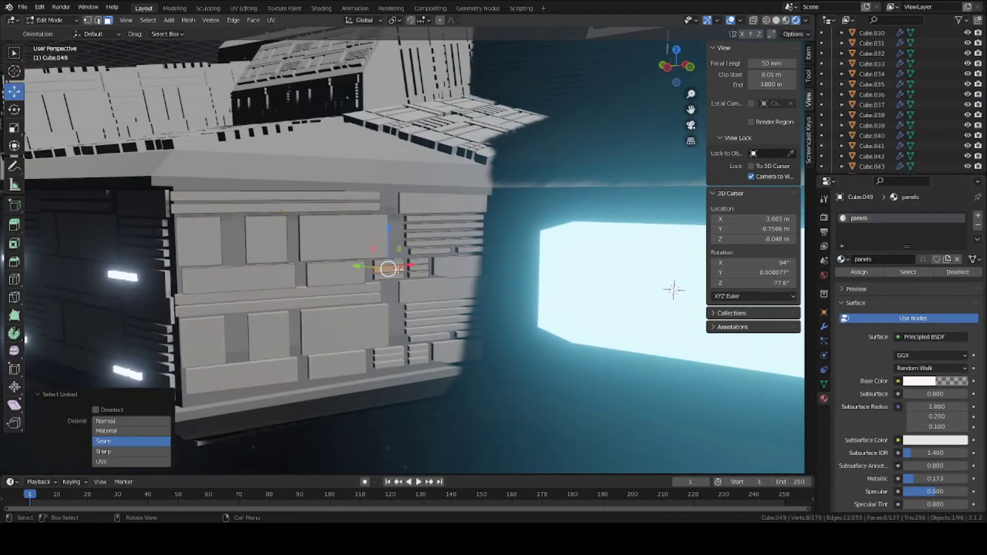
click(841, 280)
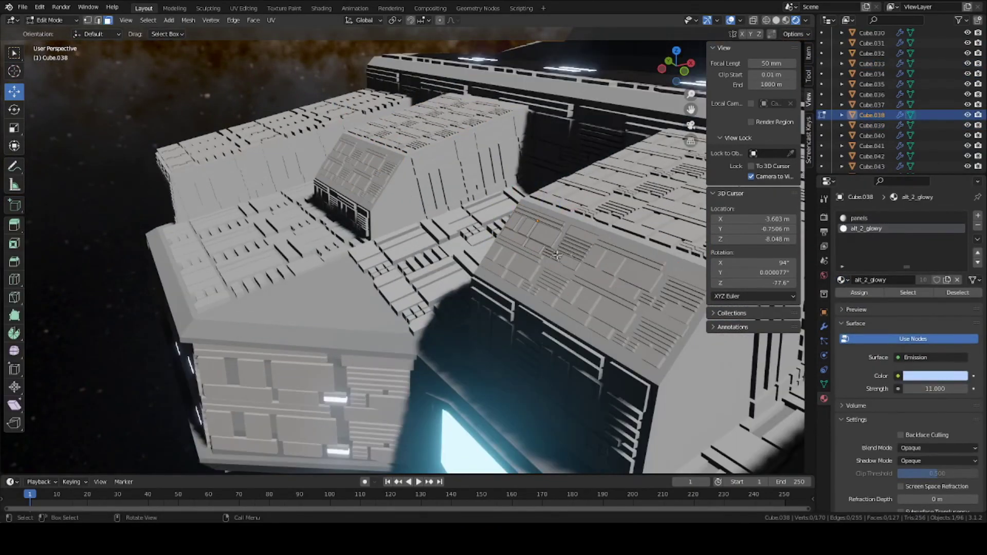
key(l)
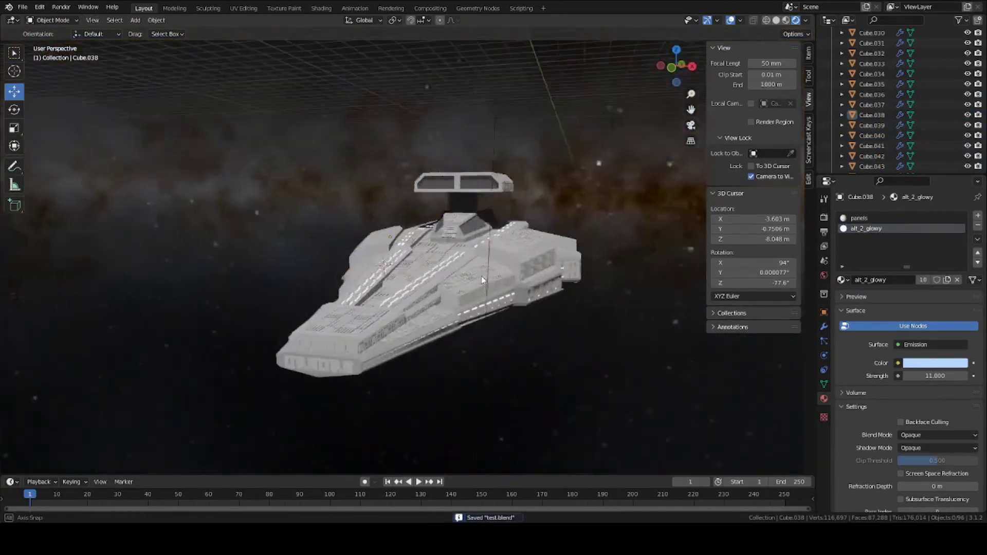